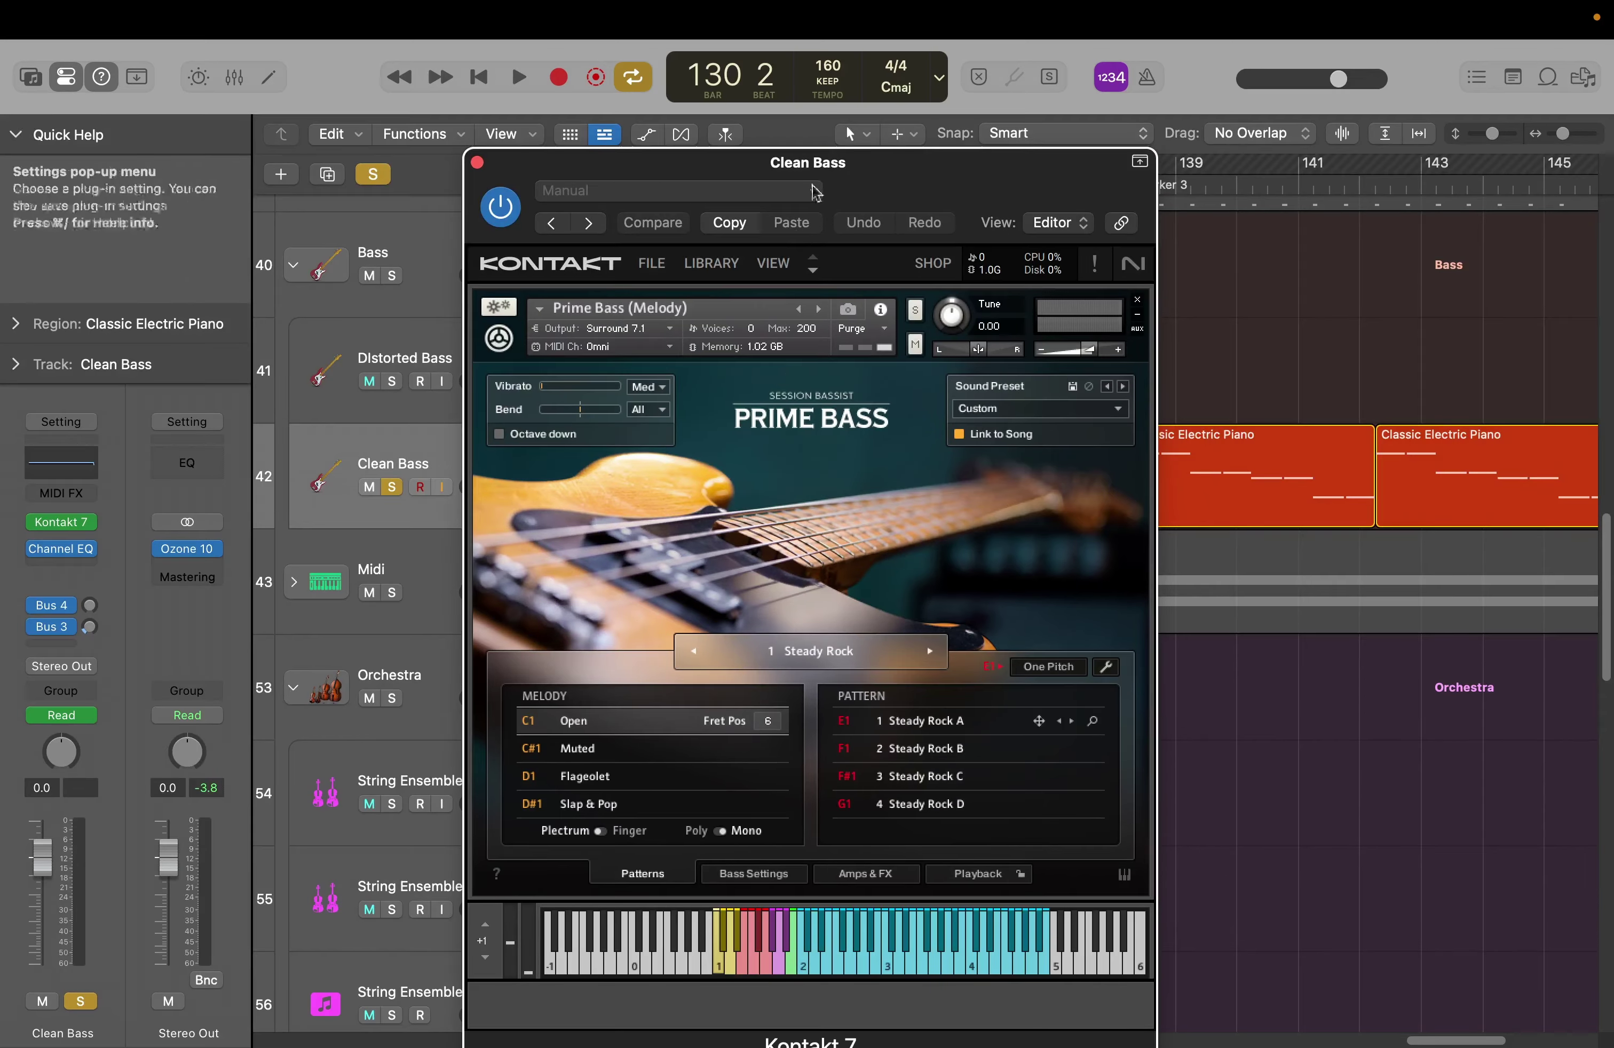
# Step: Review the Bass Settings and Amps & FX pages of the Prime Bass instrument on the Clean Bass track
pyautogui.click(749, 873)
pyautogui.click(854, 876)
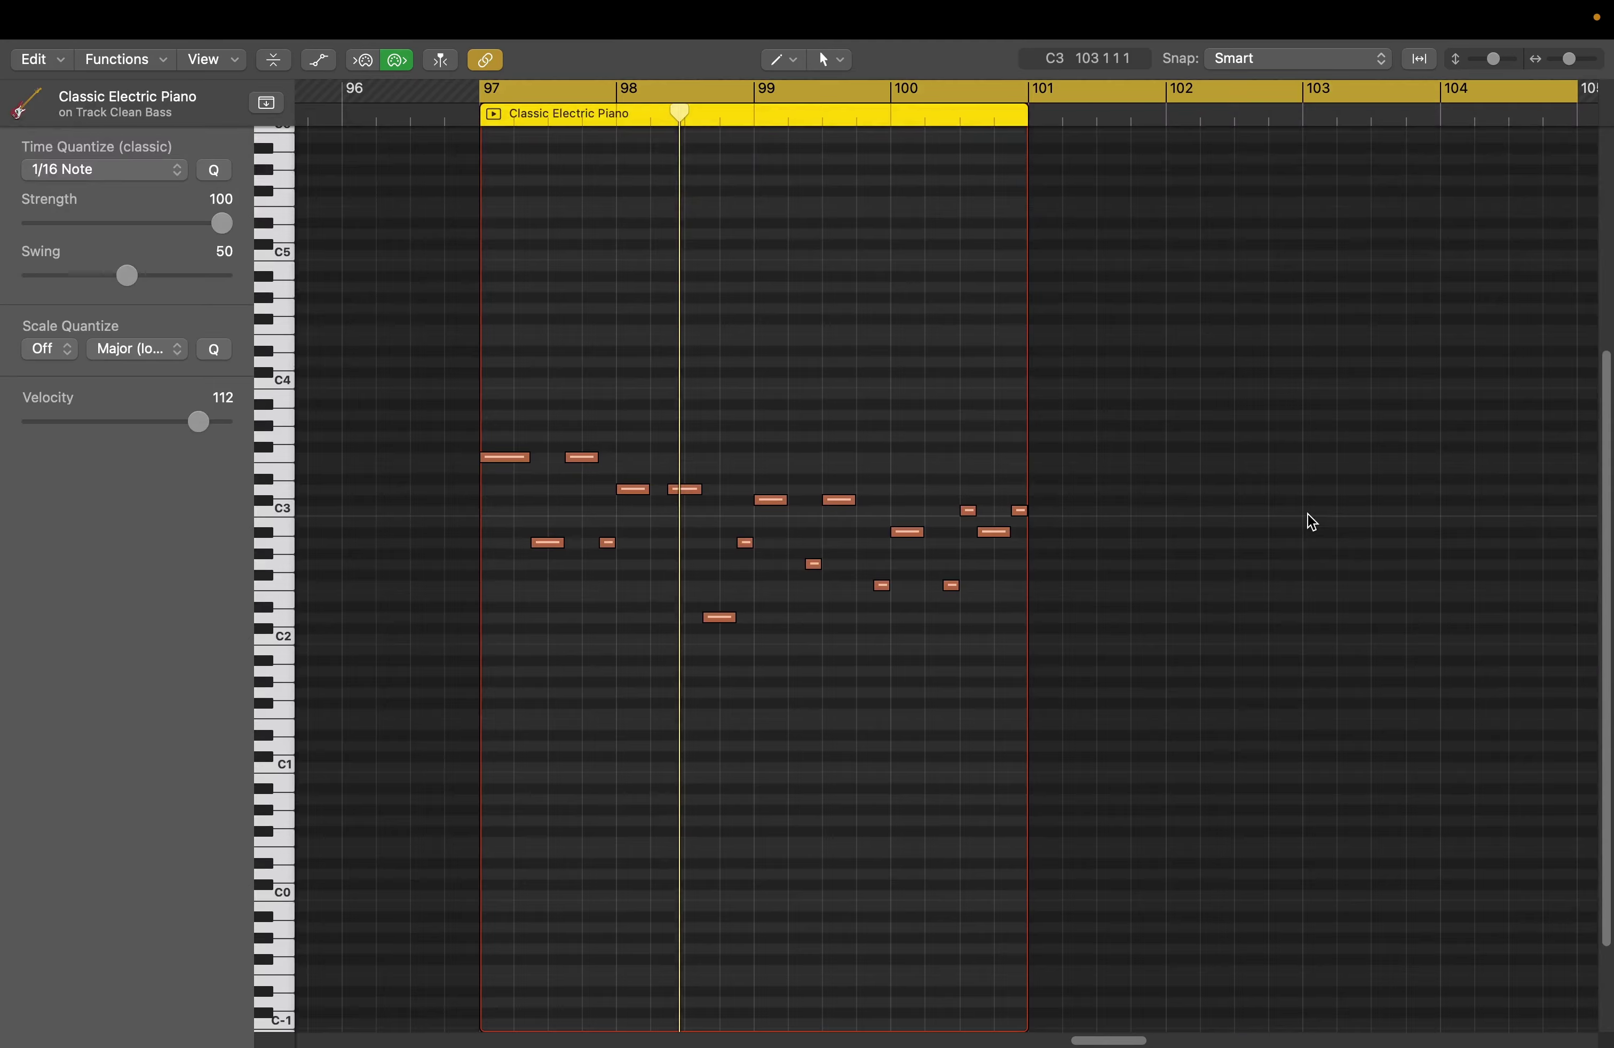
# Step: Play the Clean Bass track's Classic Electric Piano region at bars 97 to 101, with its notes enlarged in the Piano Roll
pyautogui.scroll(-5, 1314, 522)
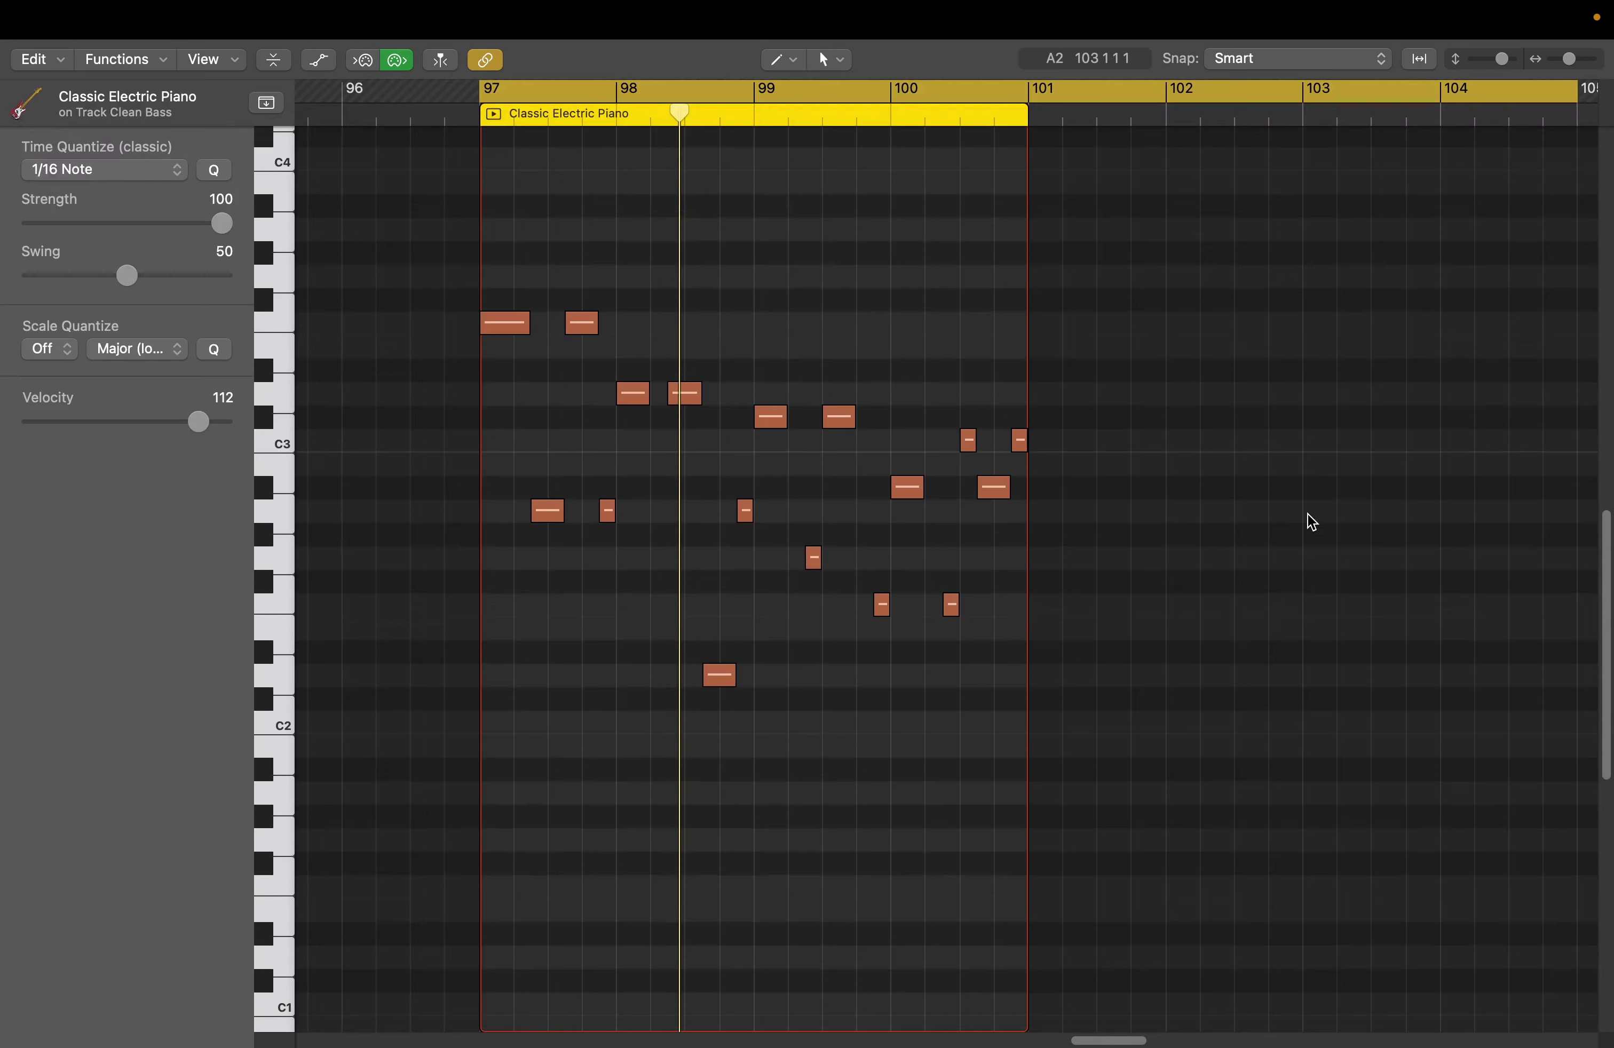
pyautogui.scroll(4, 1314, 522)
pyautogui.scroll(3, 1315, 522)
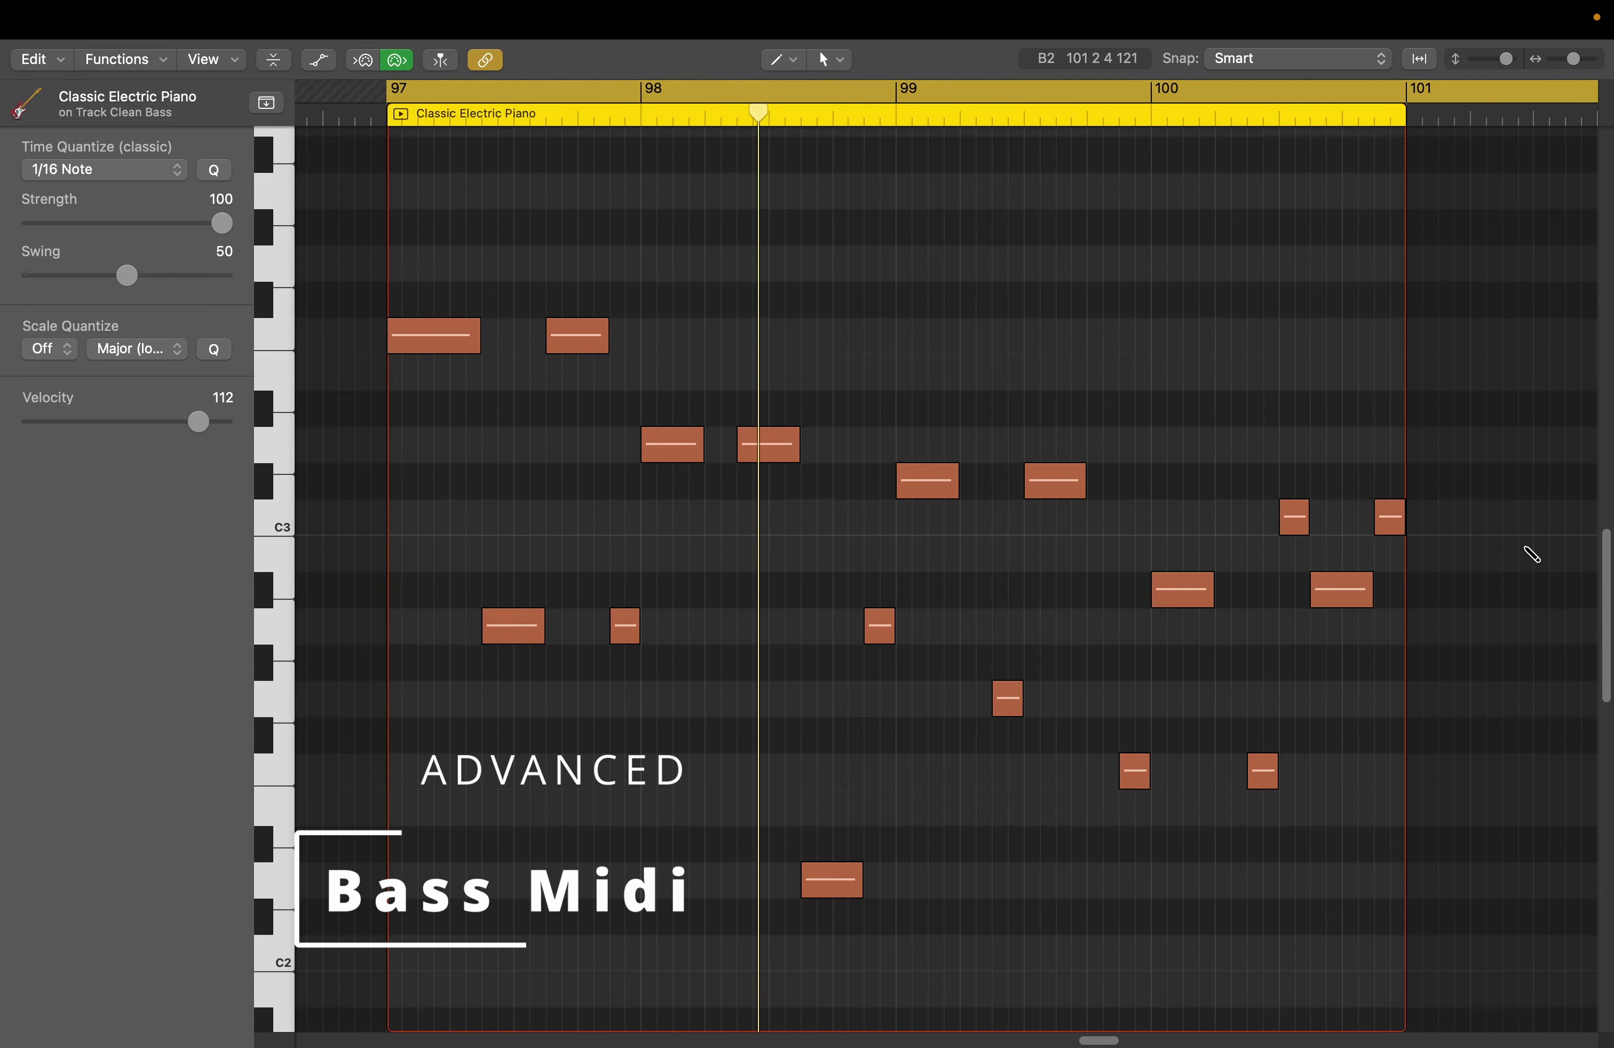
pyautogui.press('space')
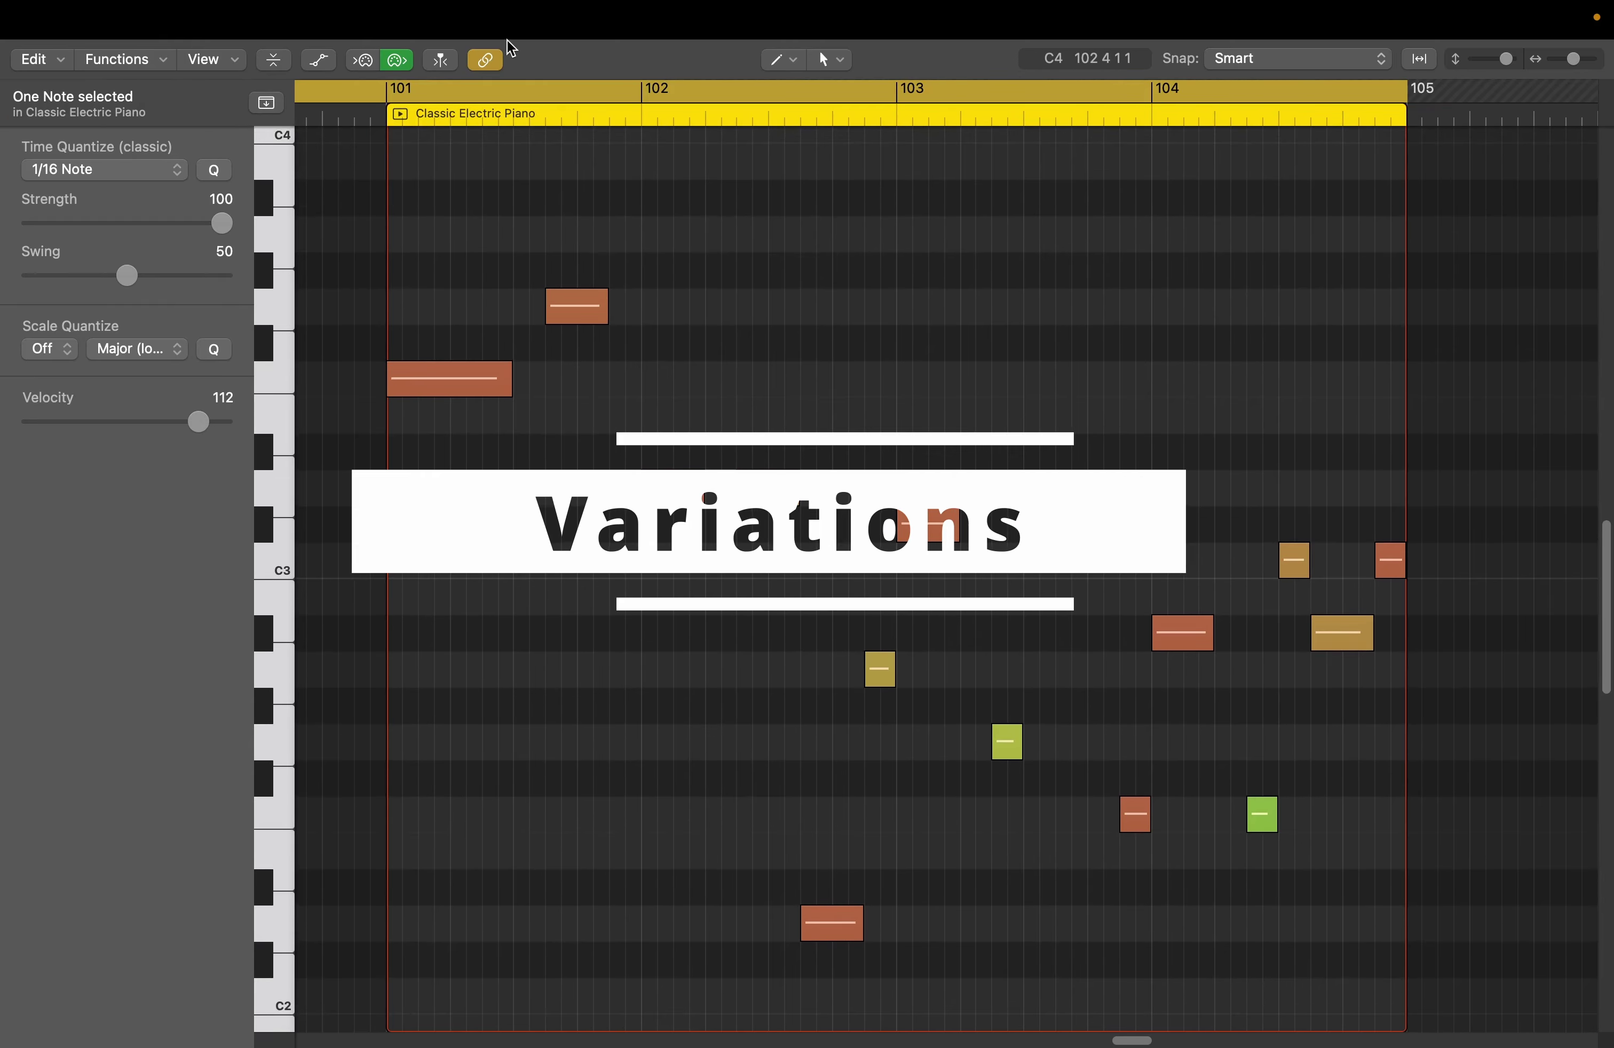
# Step: Cycle bars 101 to 105 and play the bass variation in the Piano Roll
pyautogui.moveTo(394, 90); pyautogui.dragTo(1423, 253)
pyautogui.press('space')
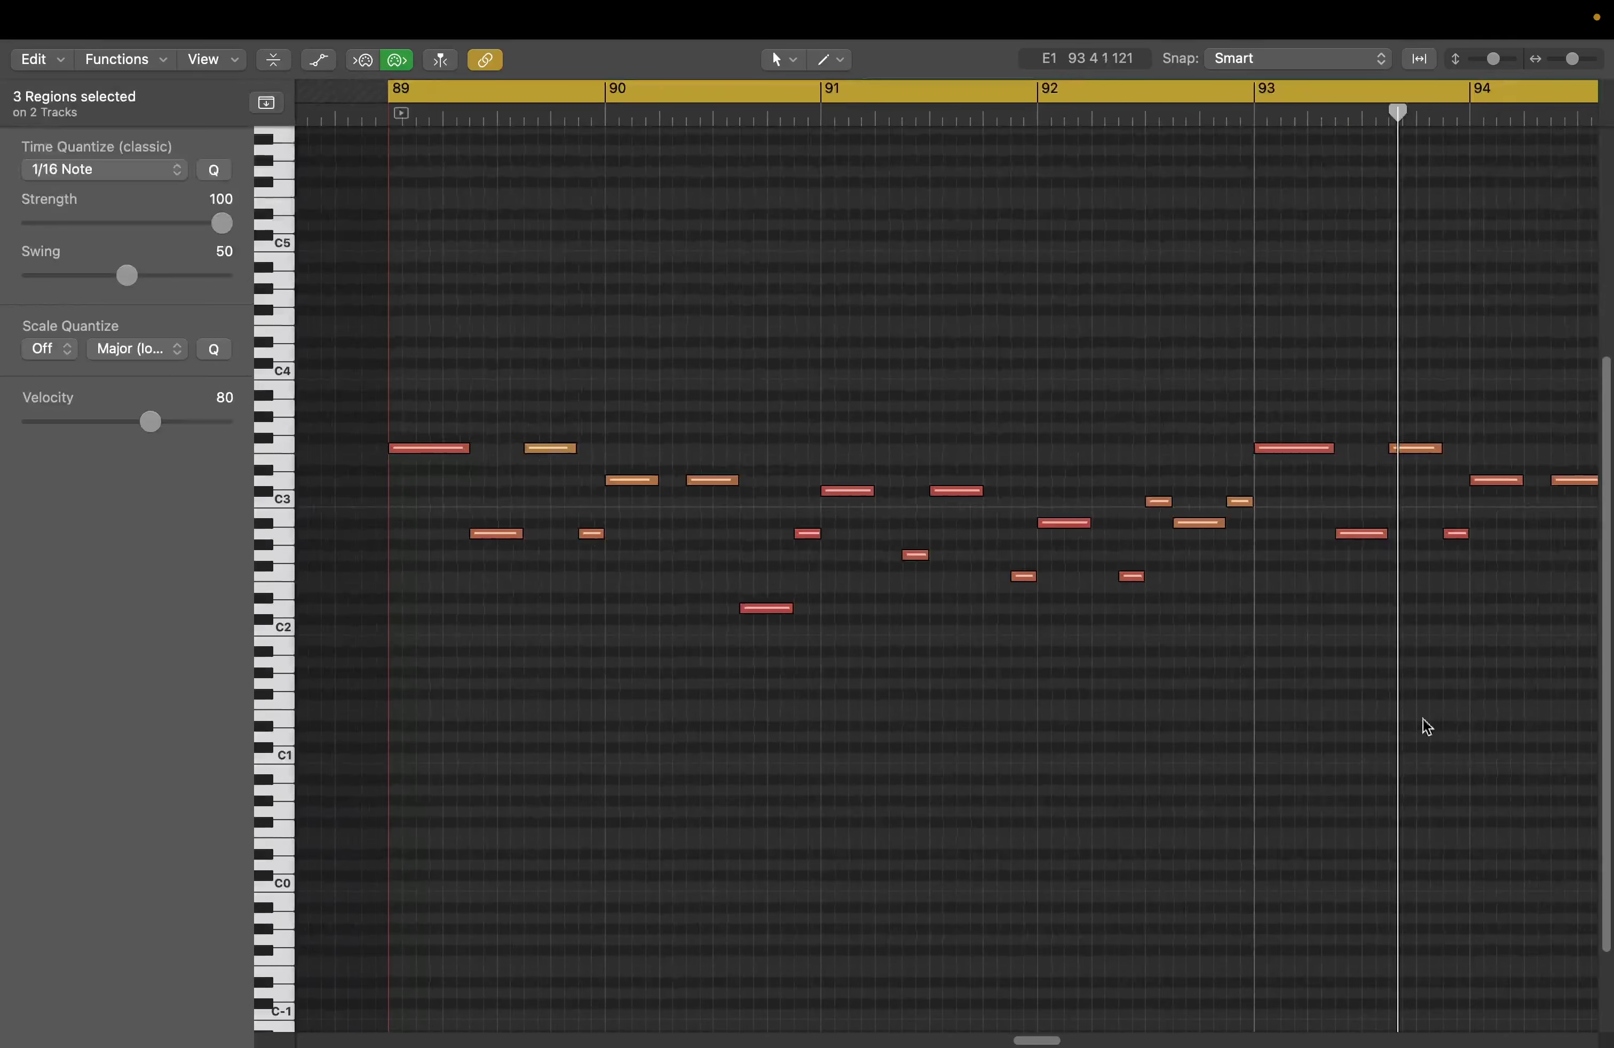
# Step: Play the three selected regions from bar 89 and the lead guitar track with its Guitar Rig FUZZ preset in view
pyautogui.press('space')
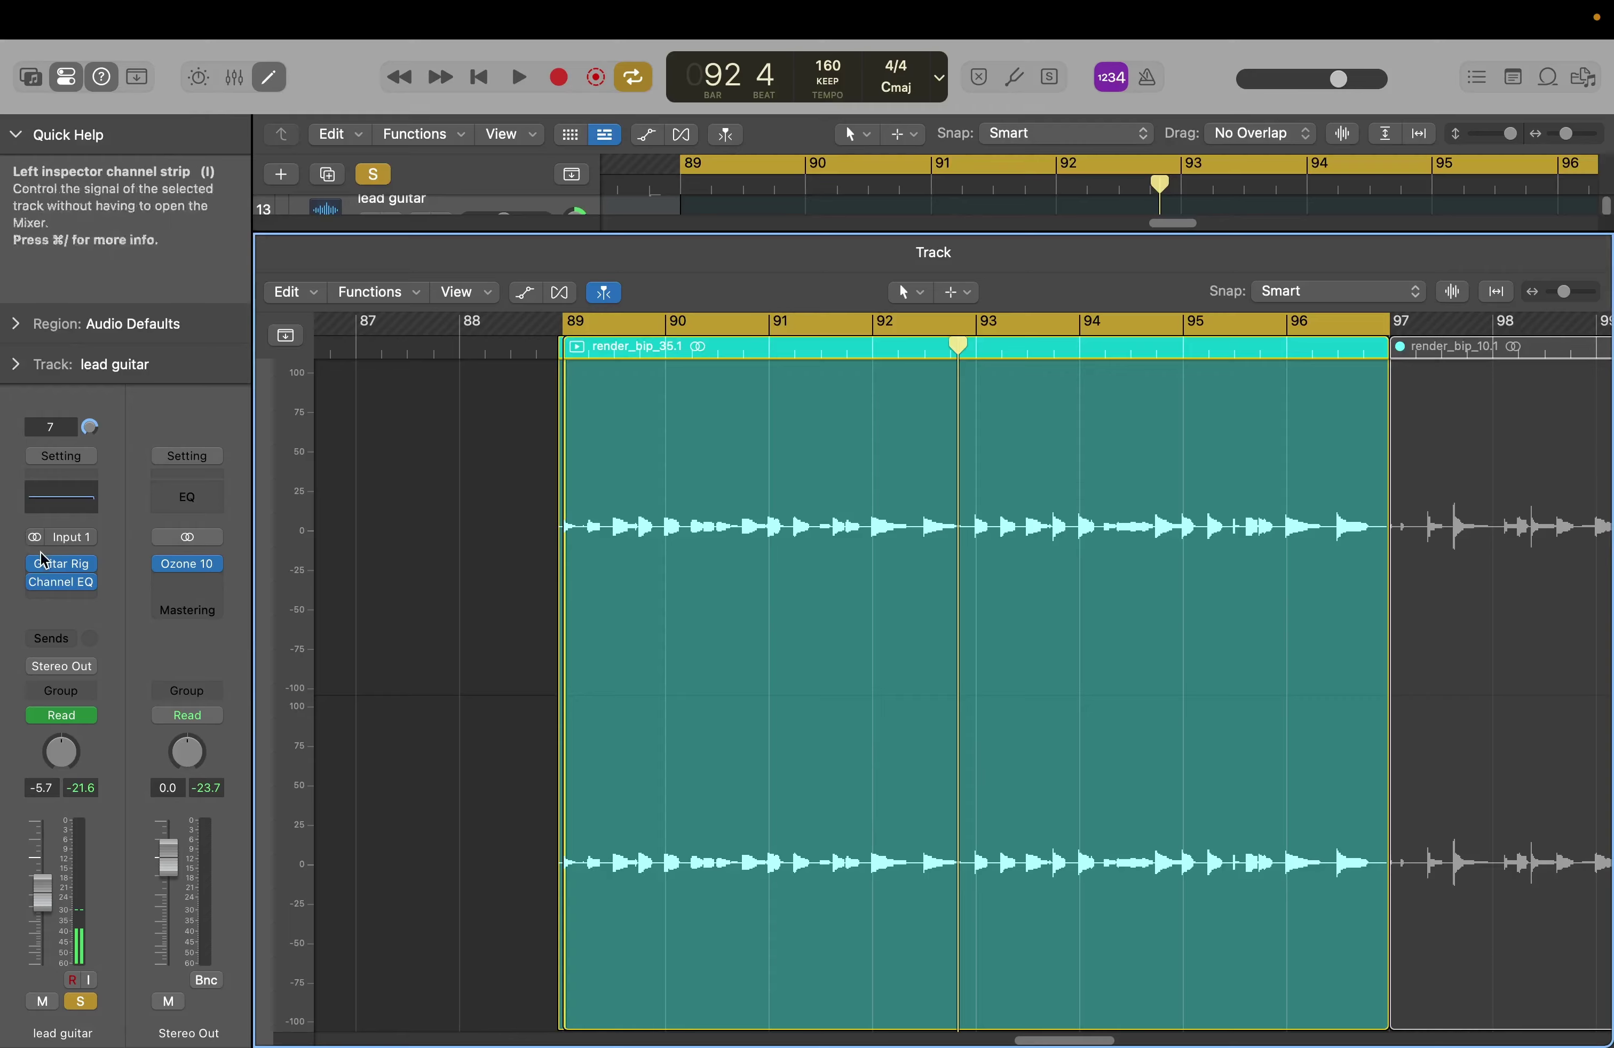
pyautogui.press('space')
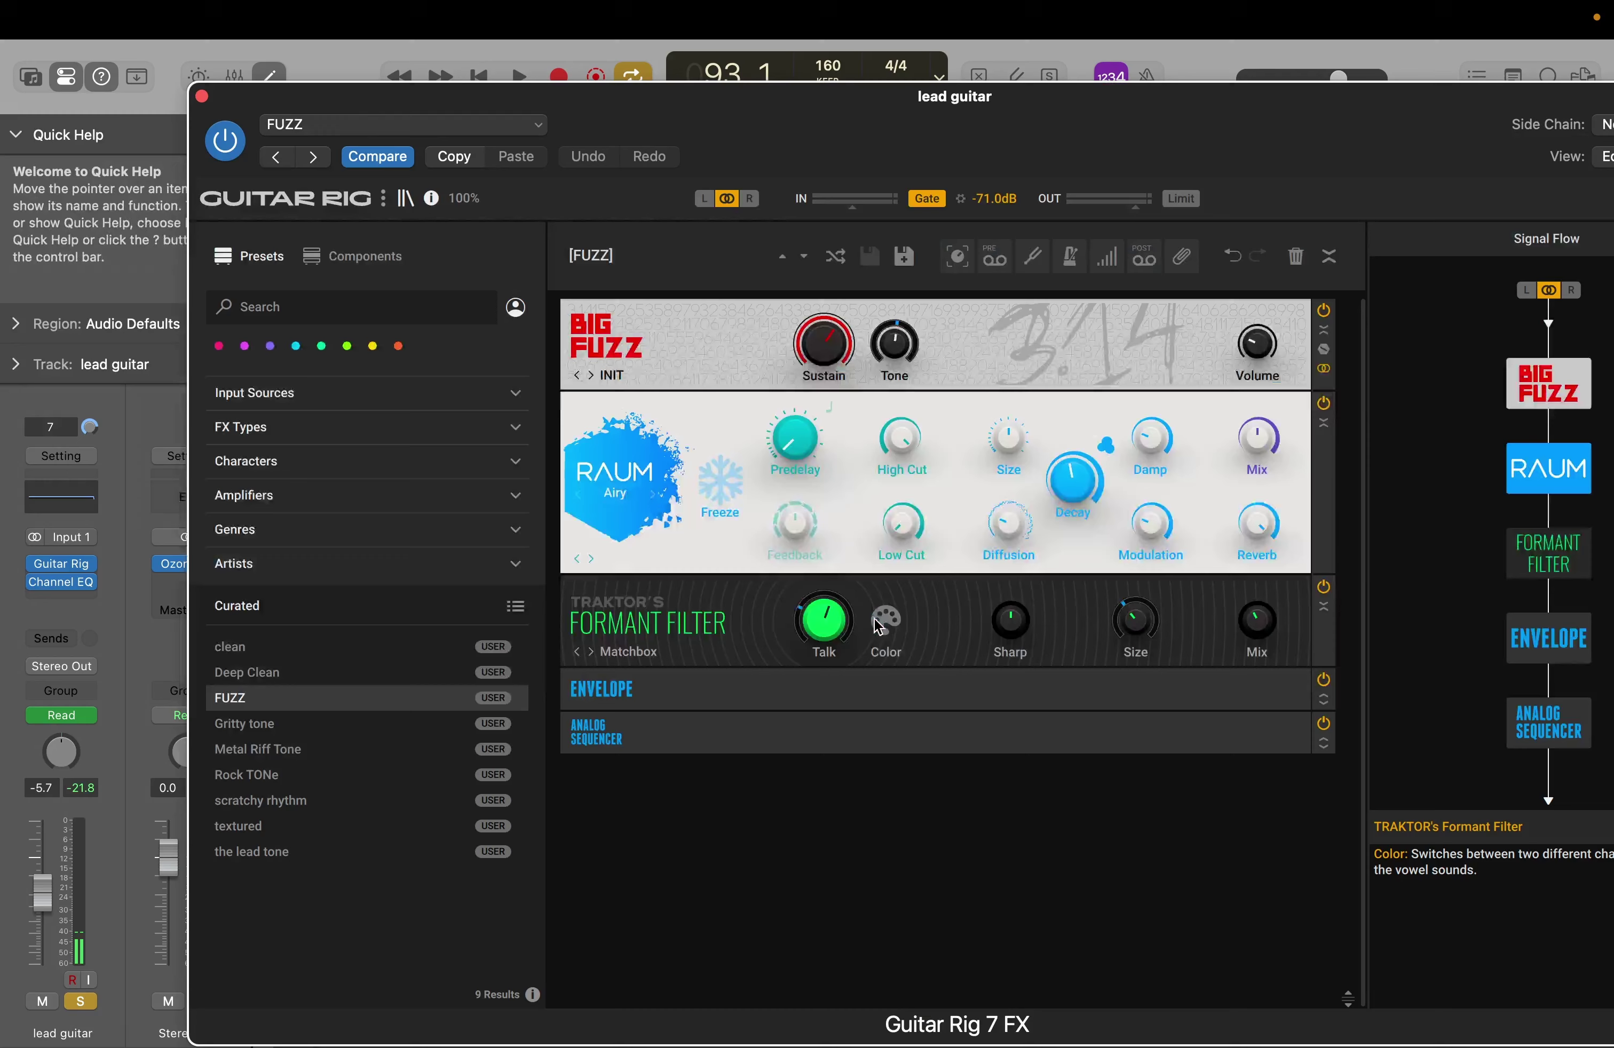
pyautogui.moveTo(1027, 99); pyautogui.dragTo(978, 89)
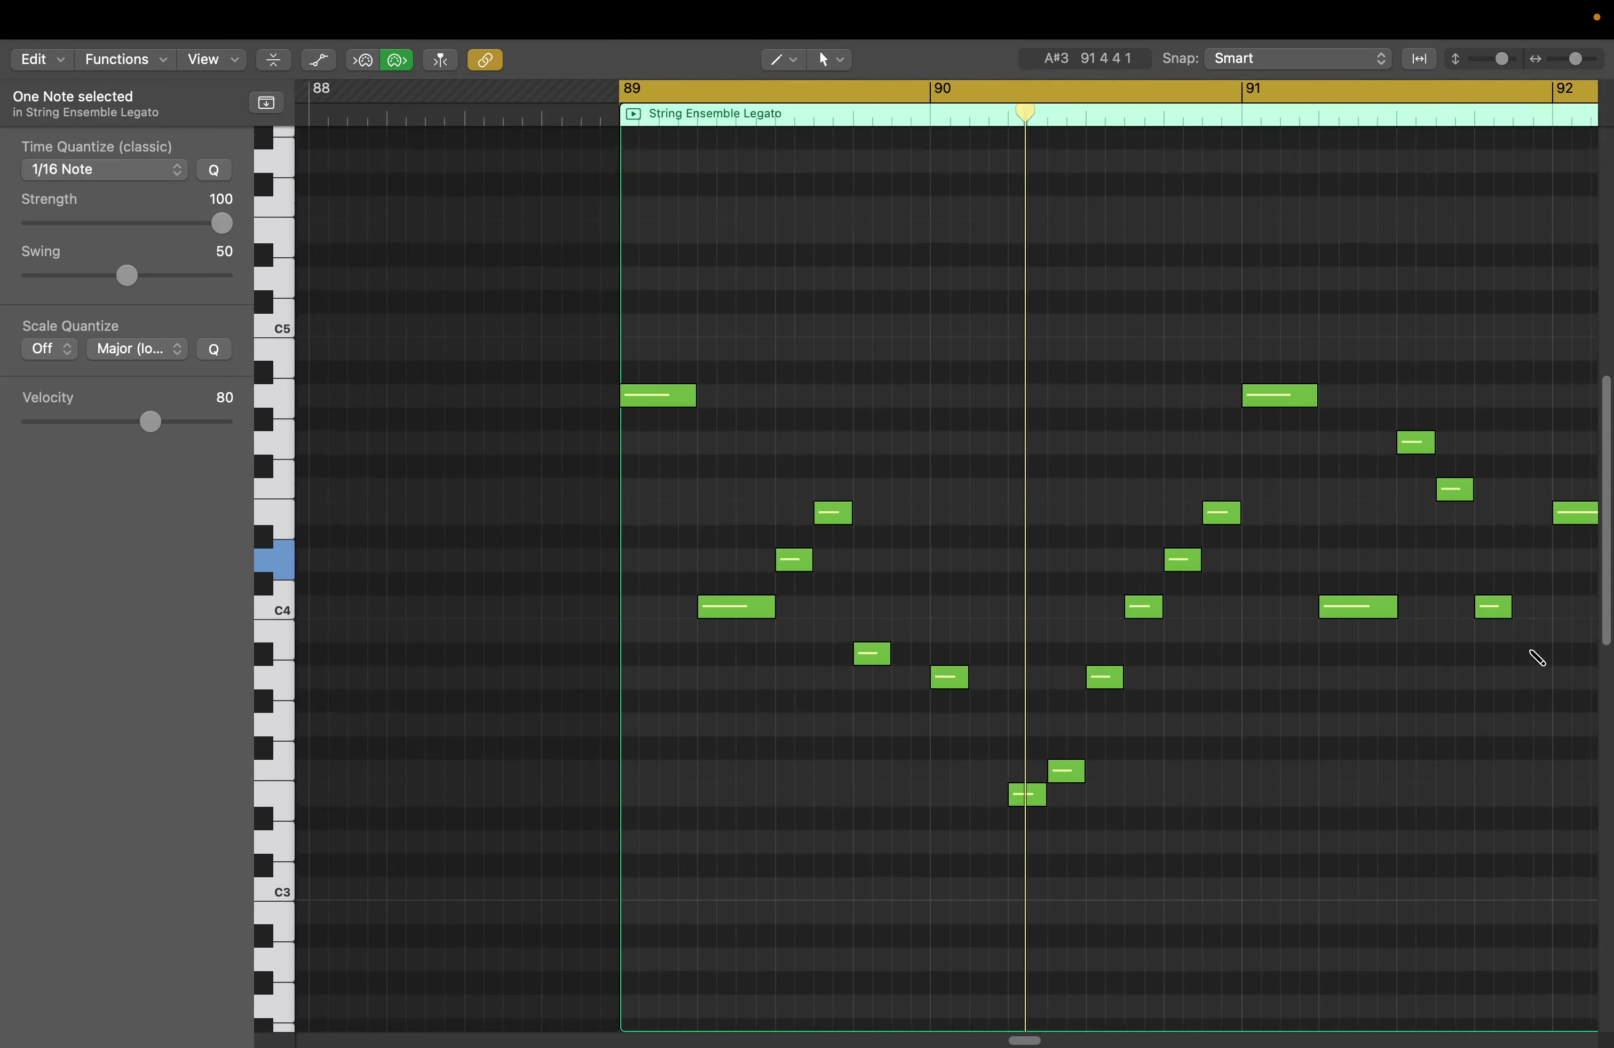
# Step: Examine the String Ensemble Legato notes from bar 89 through bar 92 in the Piano Roll
pyautogui.hscroll(5, 1517, 642)
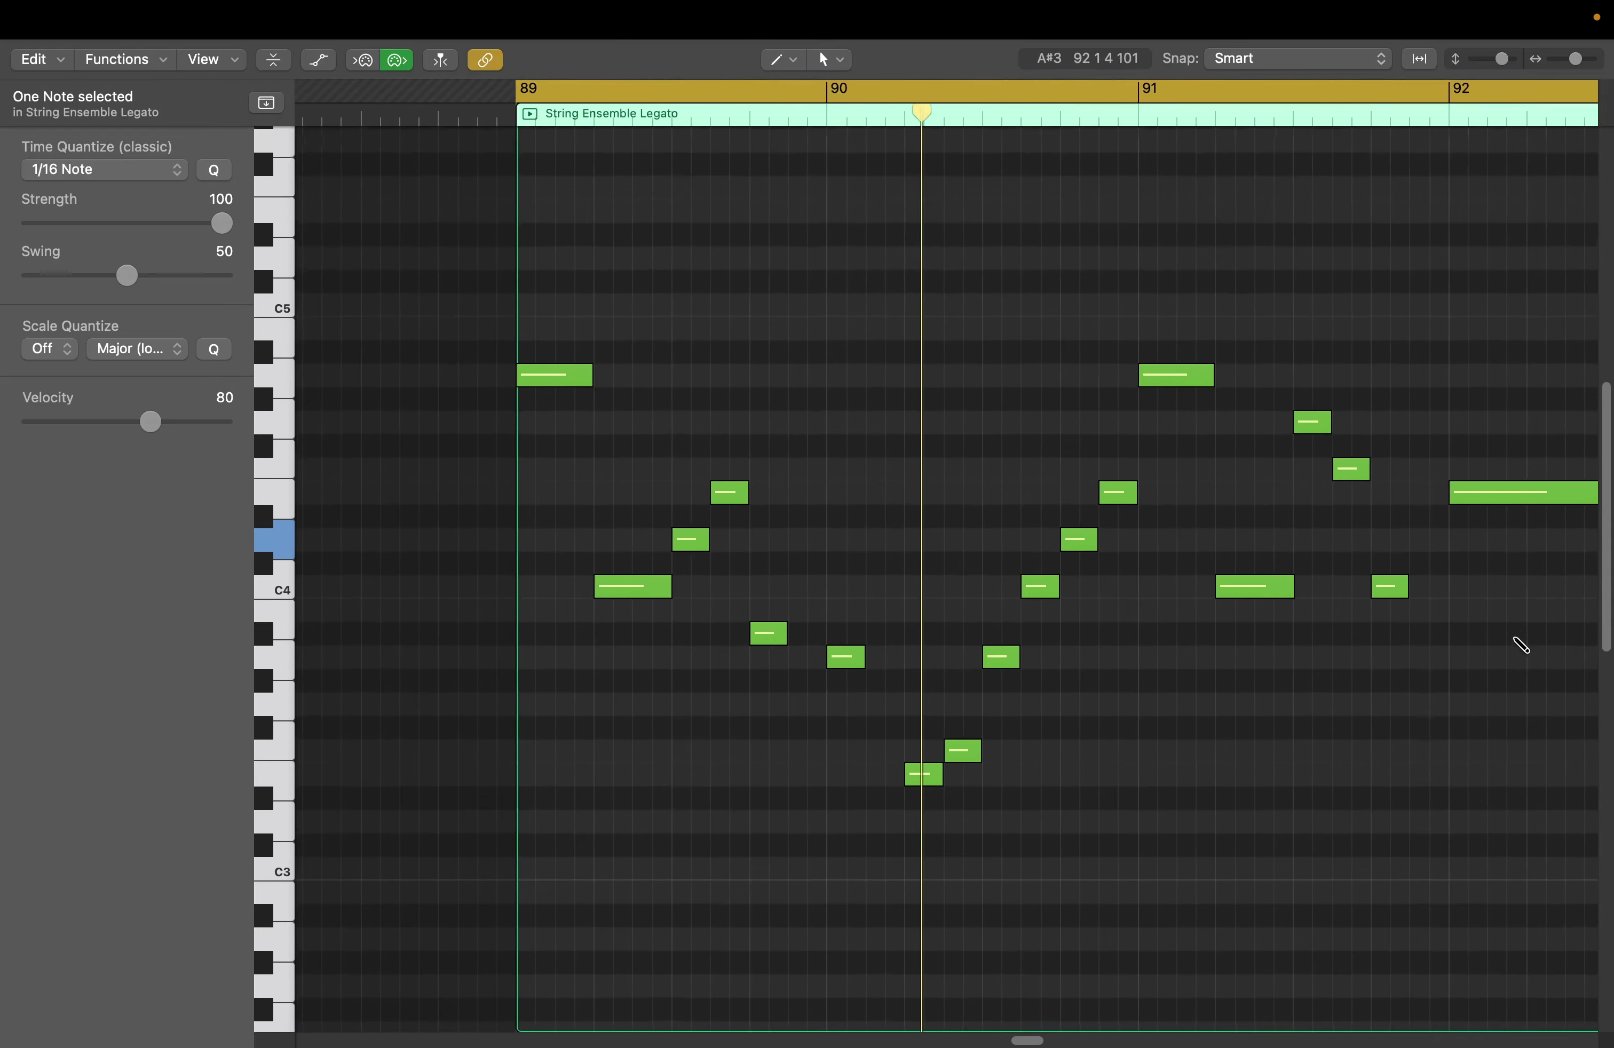
pyautogui.hscroll(2, 1522, 645)
pyautogui.hscroll(5, 1531, 657)
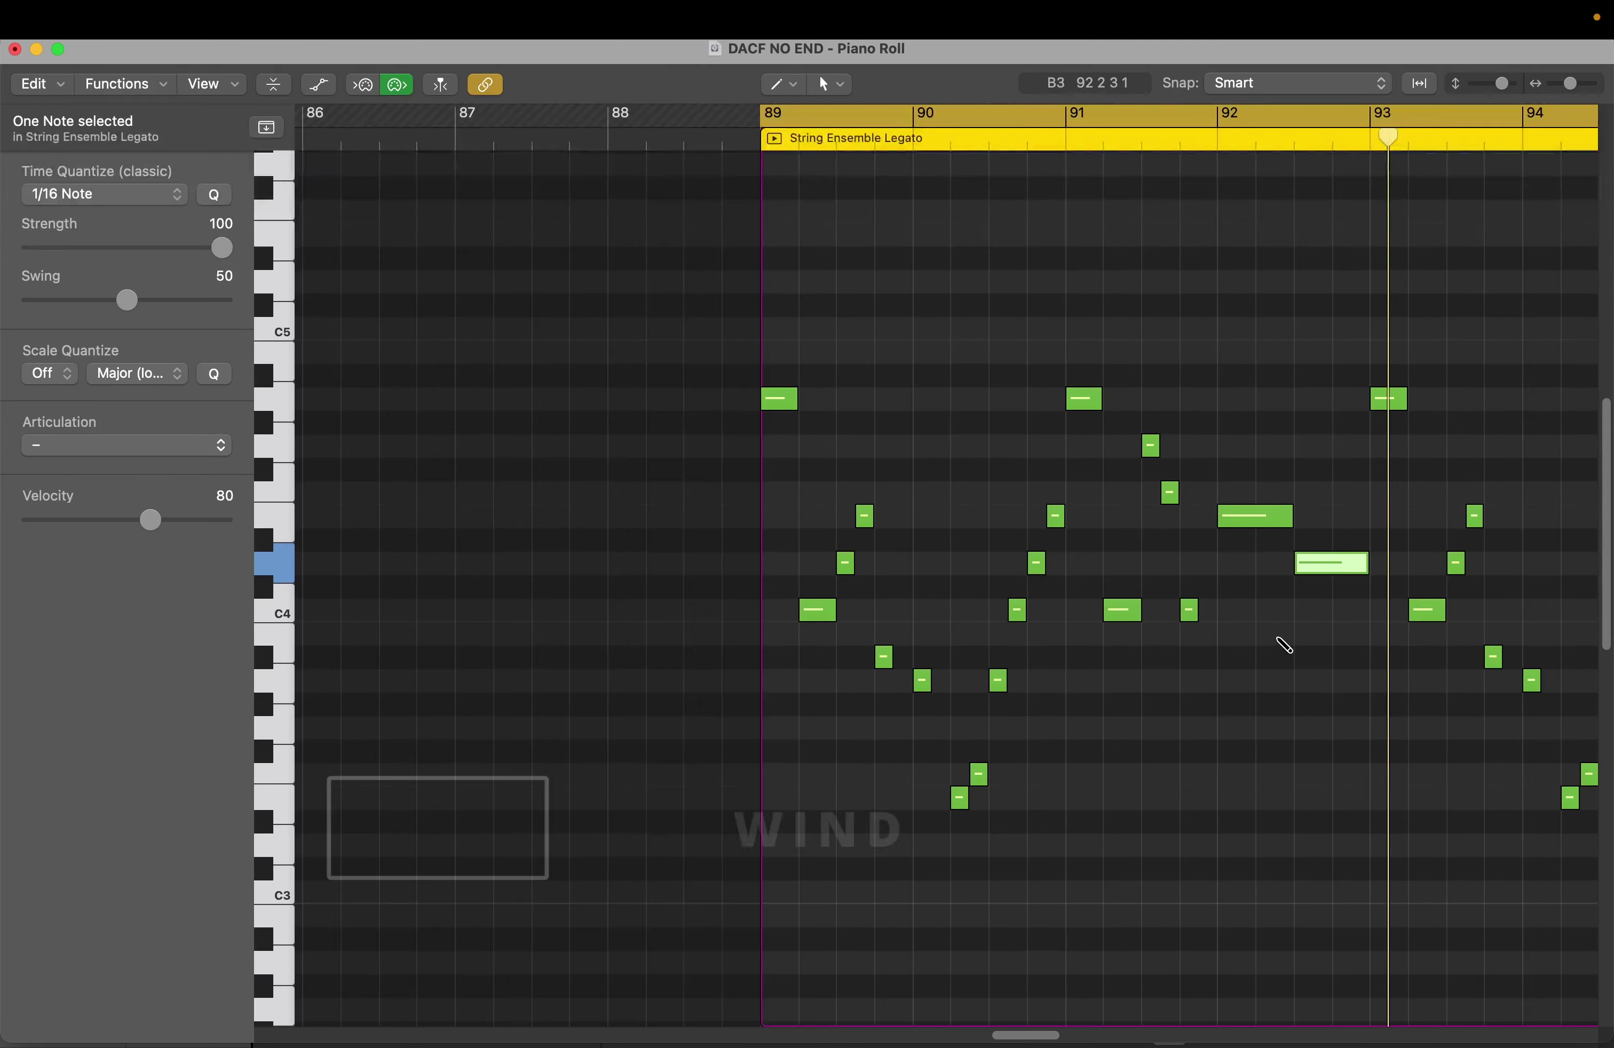
# Step: Play the wind part's String Ensemble Legato region from bar 89 and examine its notes in close-up
pyautogui.press('super+z')
pyautogui.press('space')
pyautogui.scroll(4, 1458, 782)
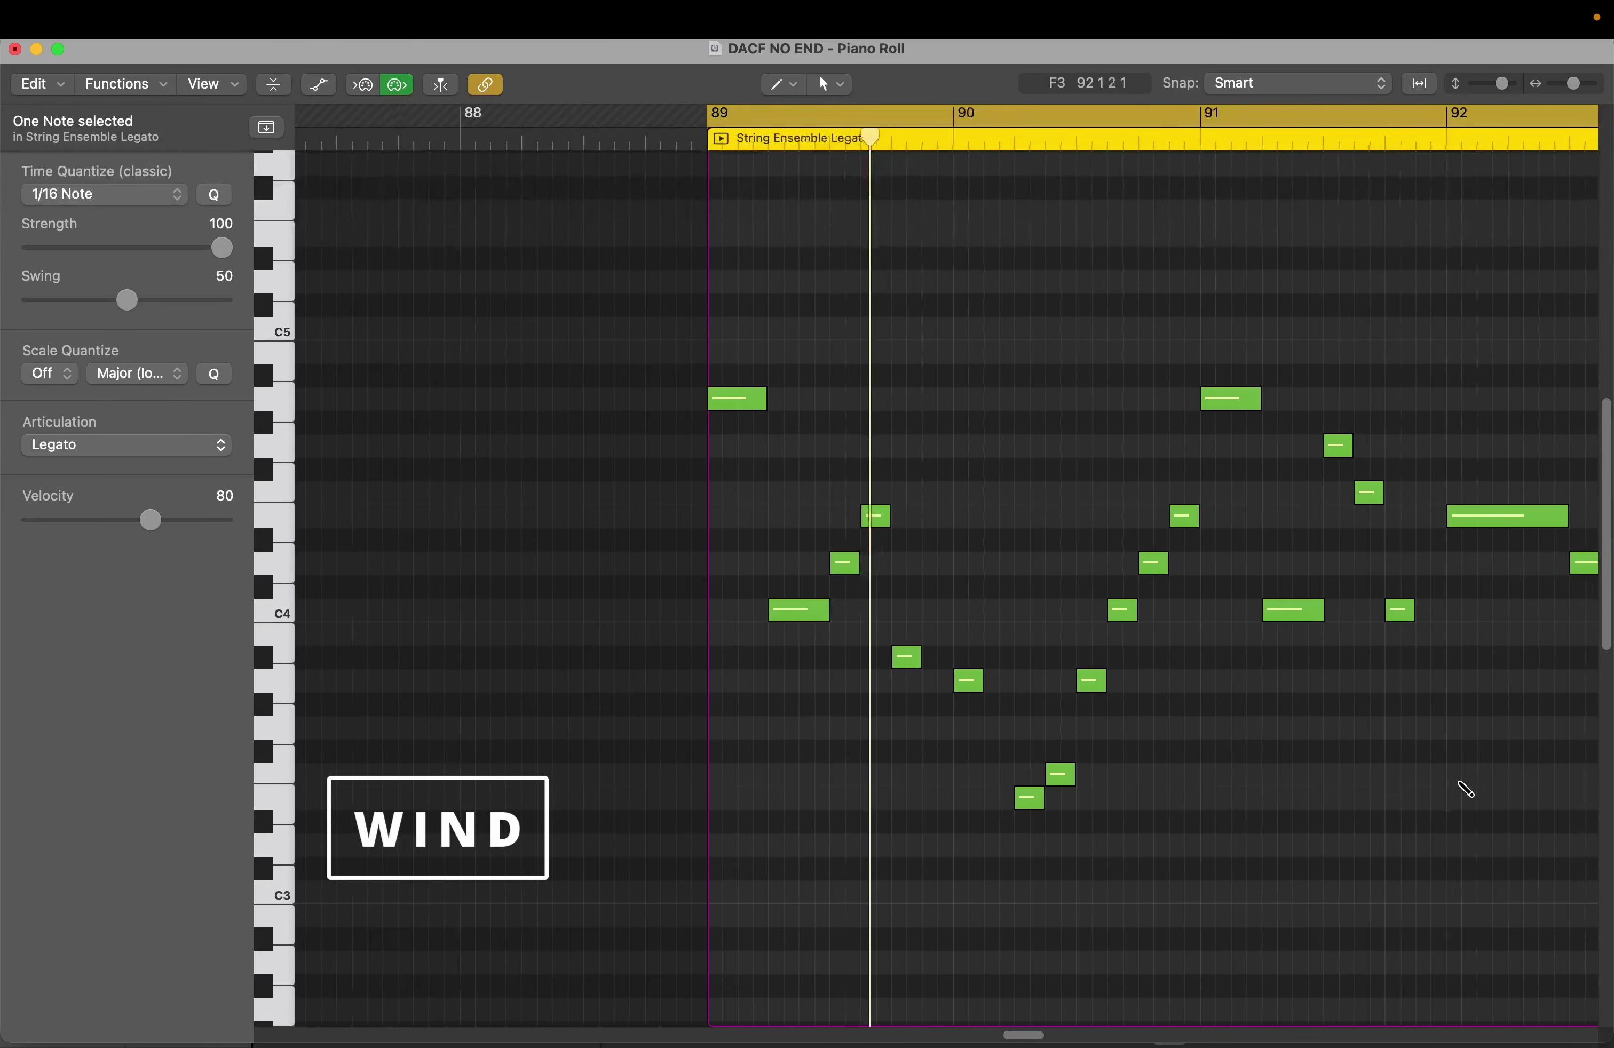
pyautogui.hscroll(4, 1458, 782)
pyautogui.hscroll(5, 1467, 789)
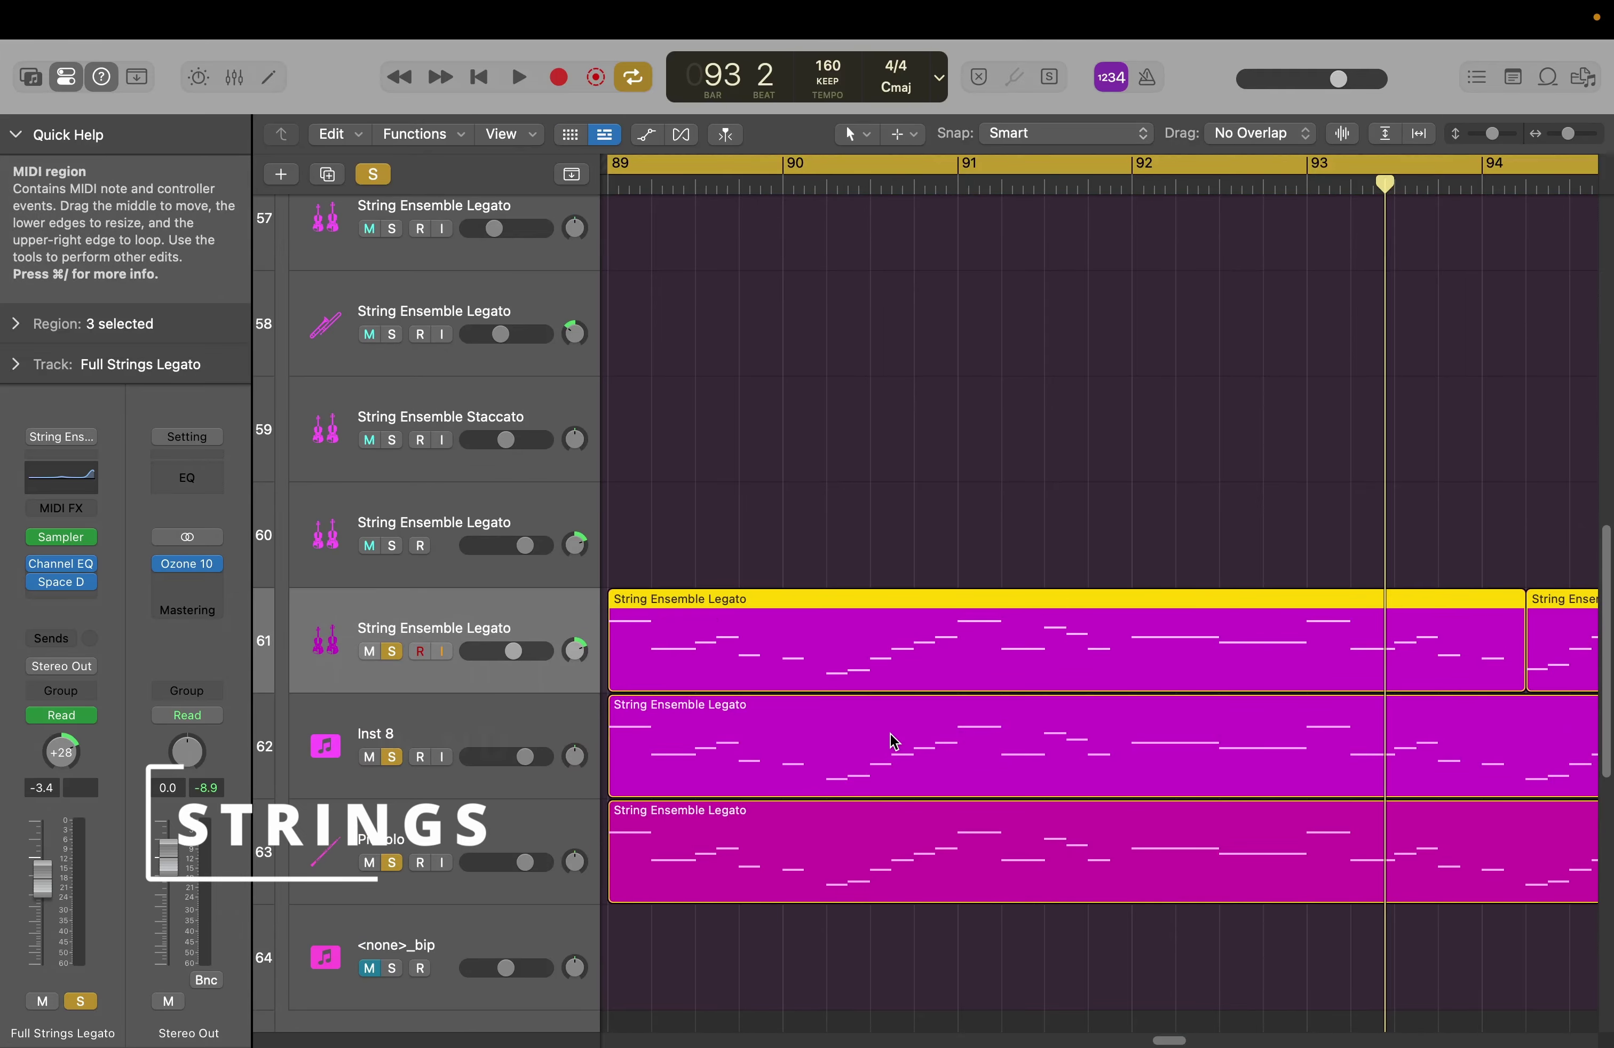
# Step: Play the soloed orchestral layers on tracks 61 to 63, plus the full arrangement from bar 89
pyautogui.scroll(-4, 889, 732)
pyautogui.press('space')
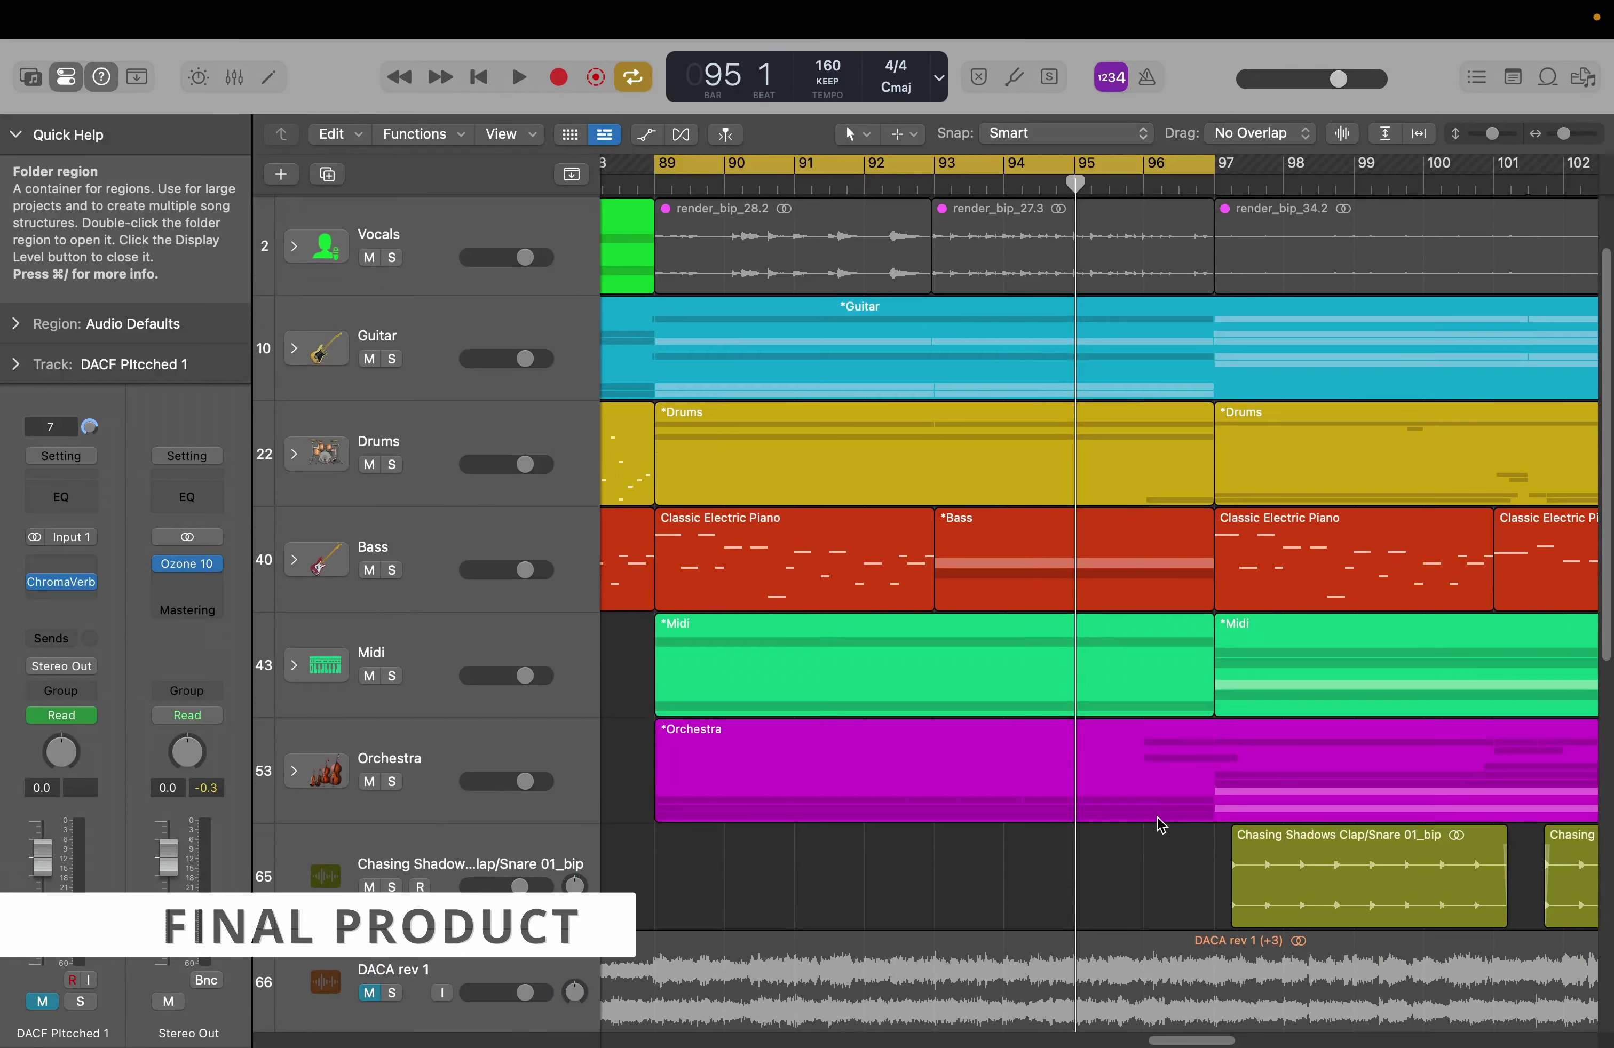
pyautogui.scroll(1, 1161, 824)
pyautogui.press('space')
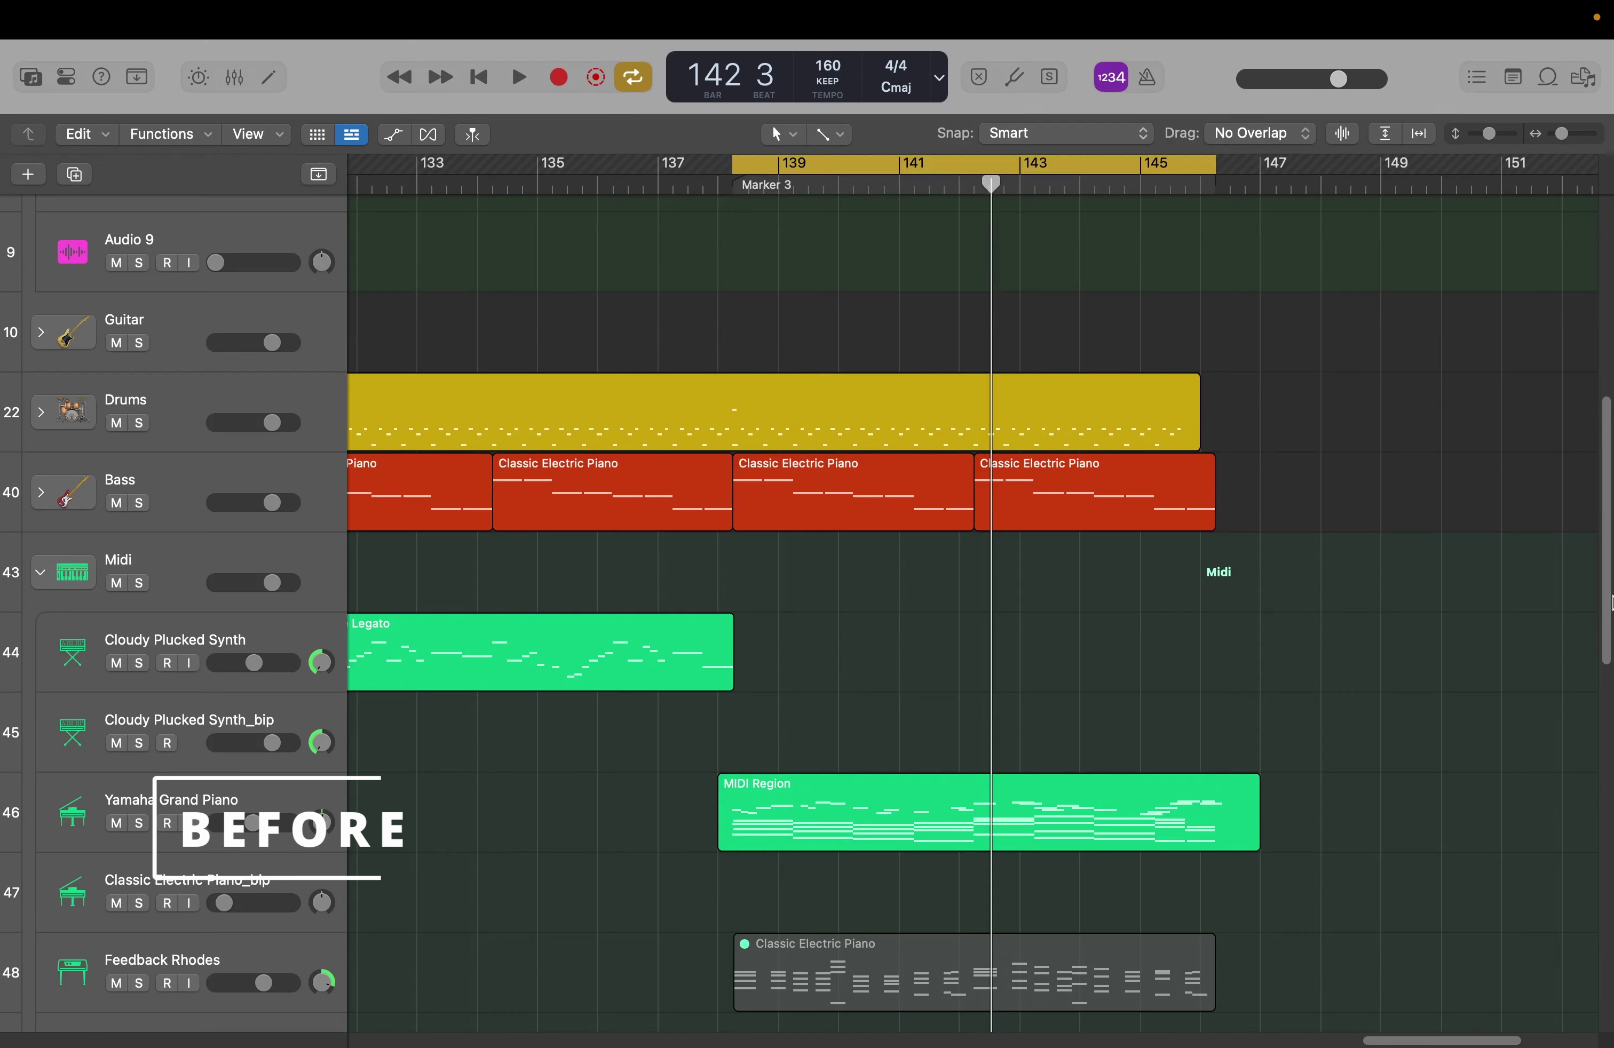
# Step: Compare the original section around bar 138 with the reworked section starting at bar 97 by playing both
pyautogui.press('space')
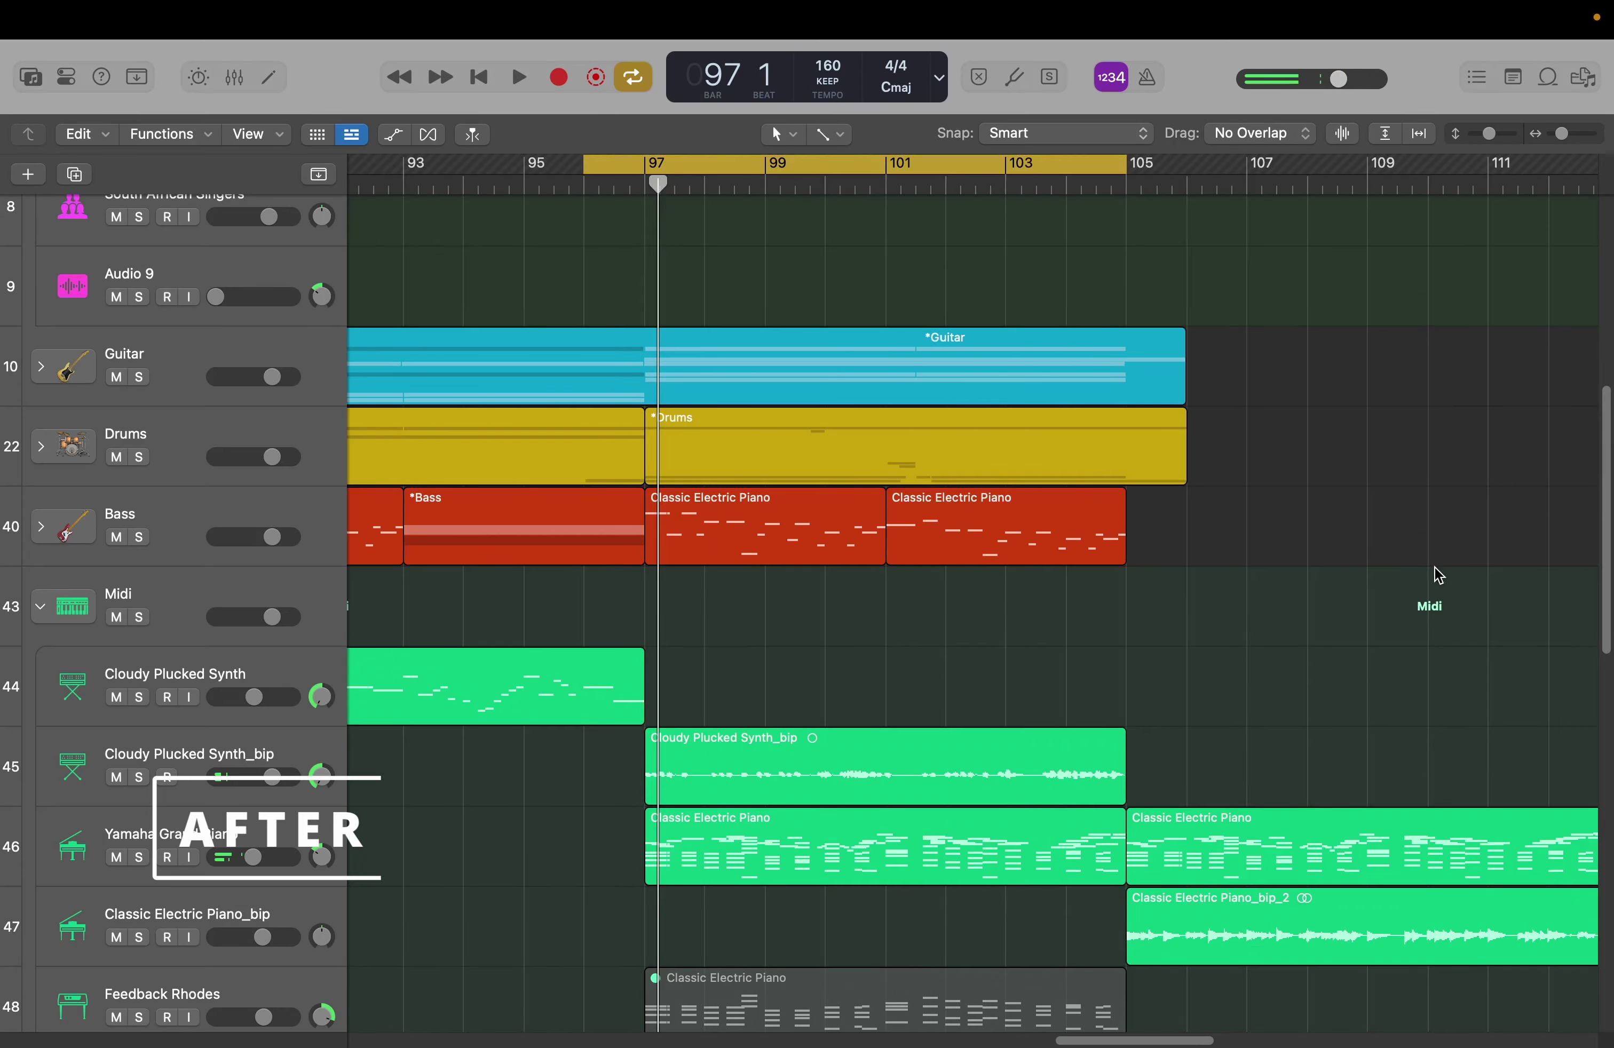
pyautogui.hscroll(-2, 1438, 575)
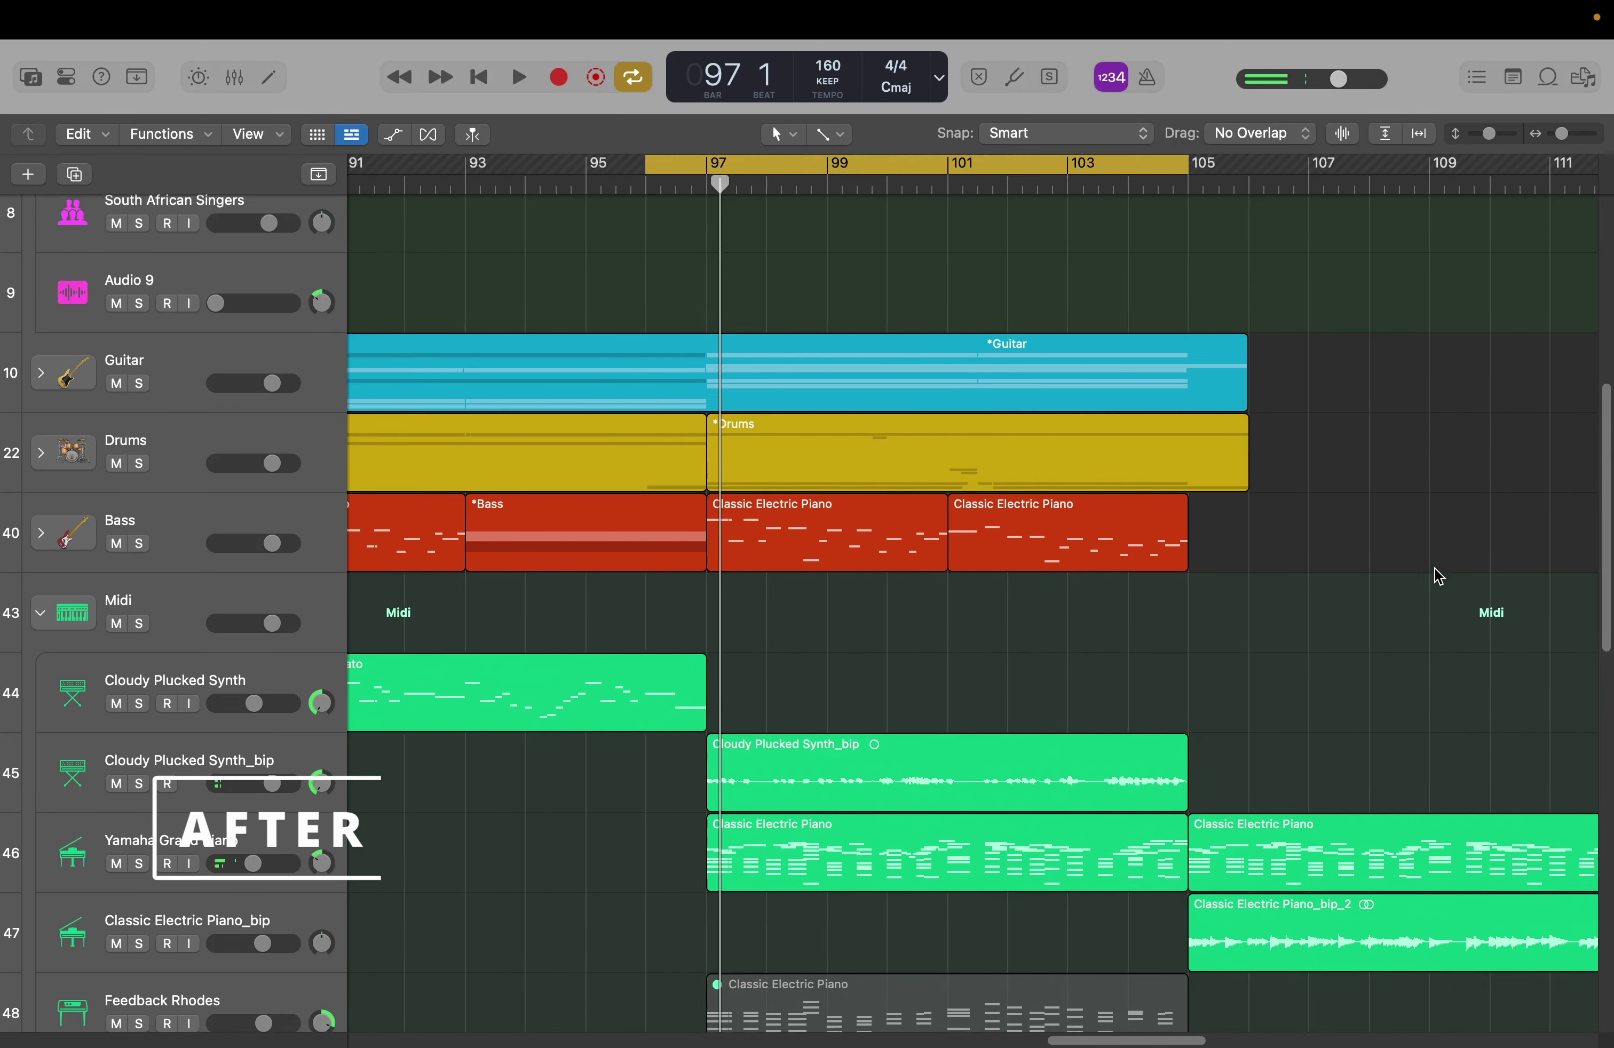
pyautogui.press('space')
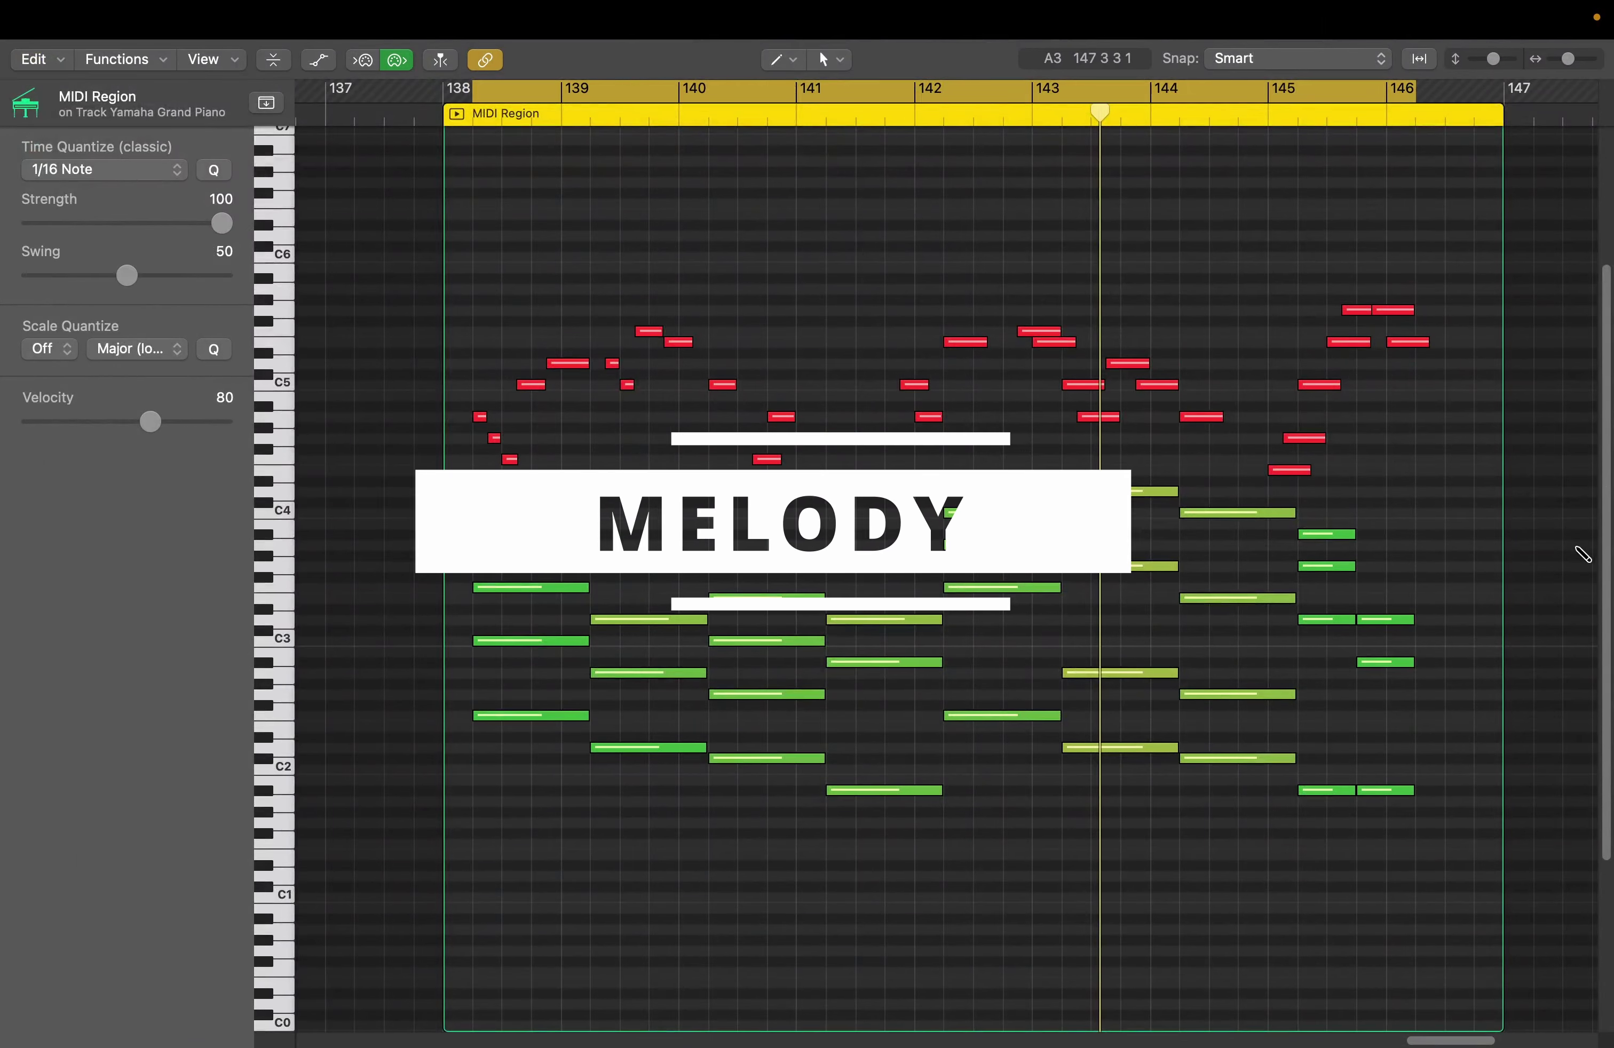
# Step: Play the piano melody region from bar 138, its version with fill-in notes and the version with chord inversions
pyautogui.scroll(1, 1577, 556)
pyautogui.press('space')
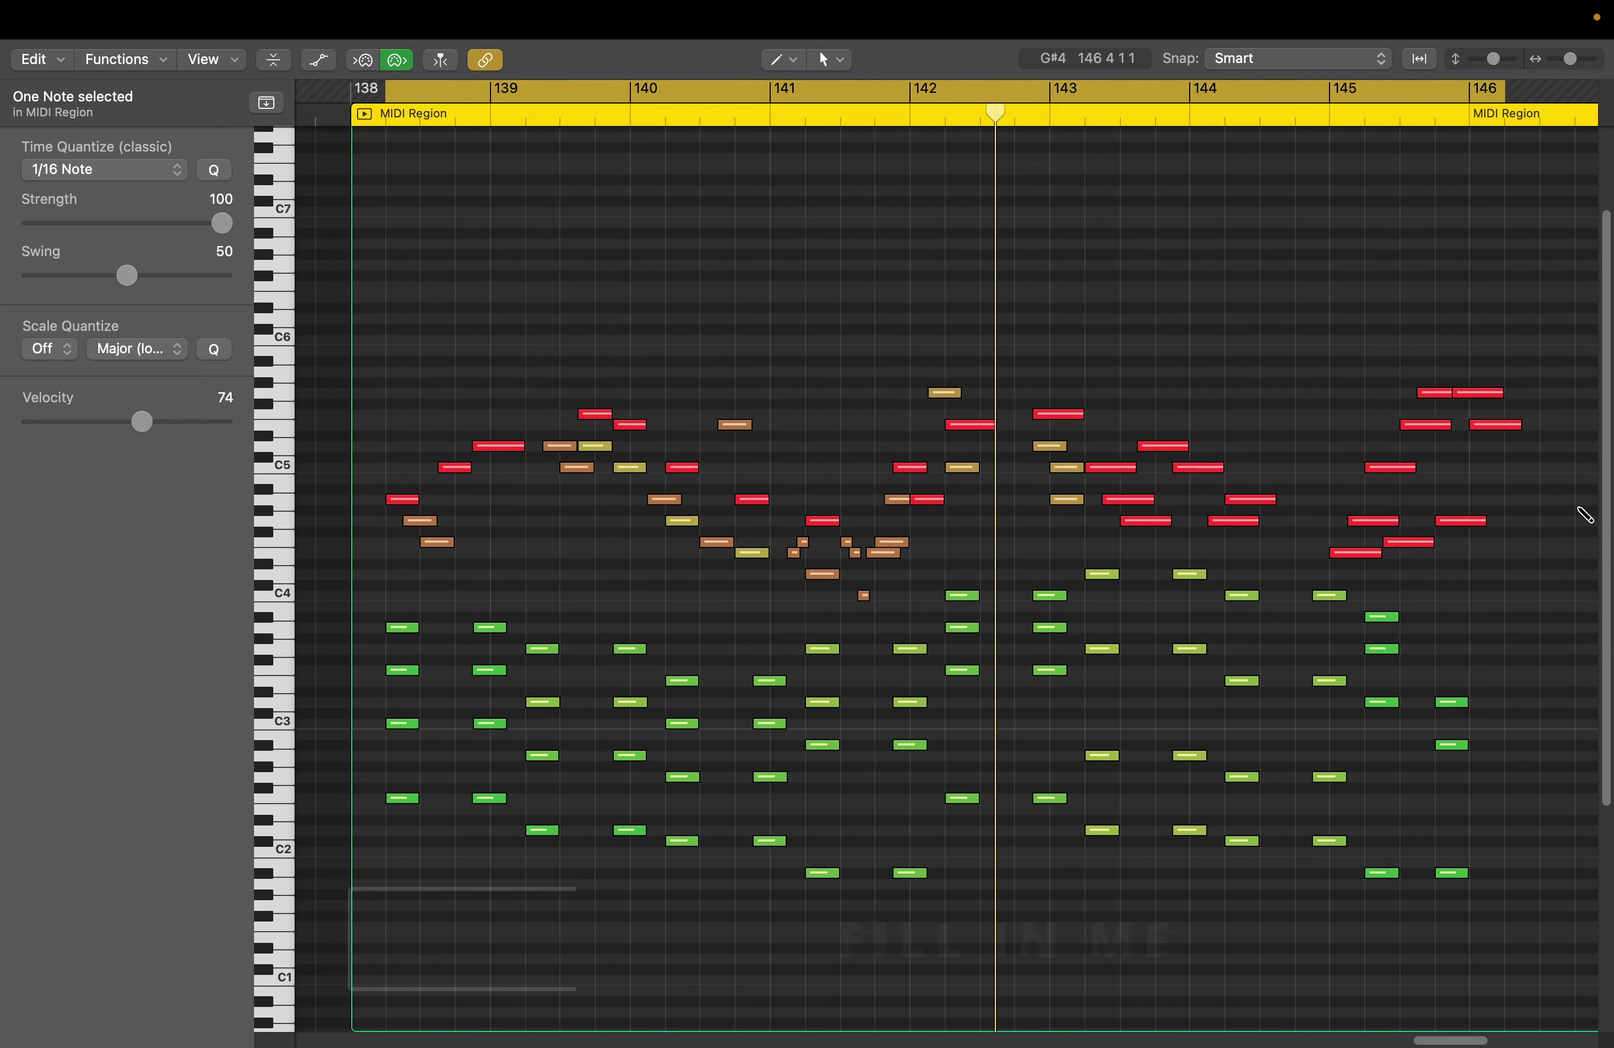
pyautogui.press('space')
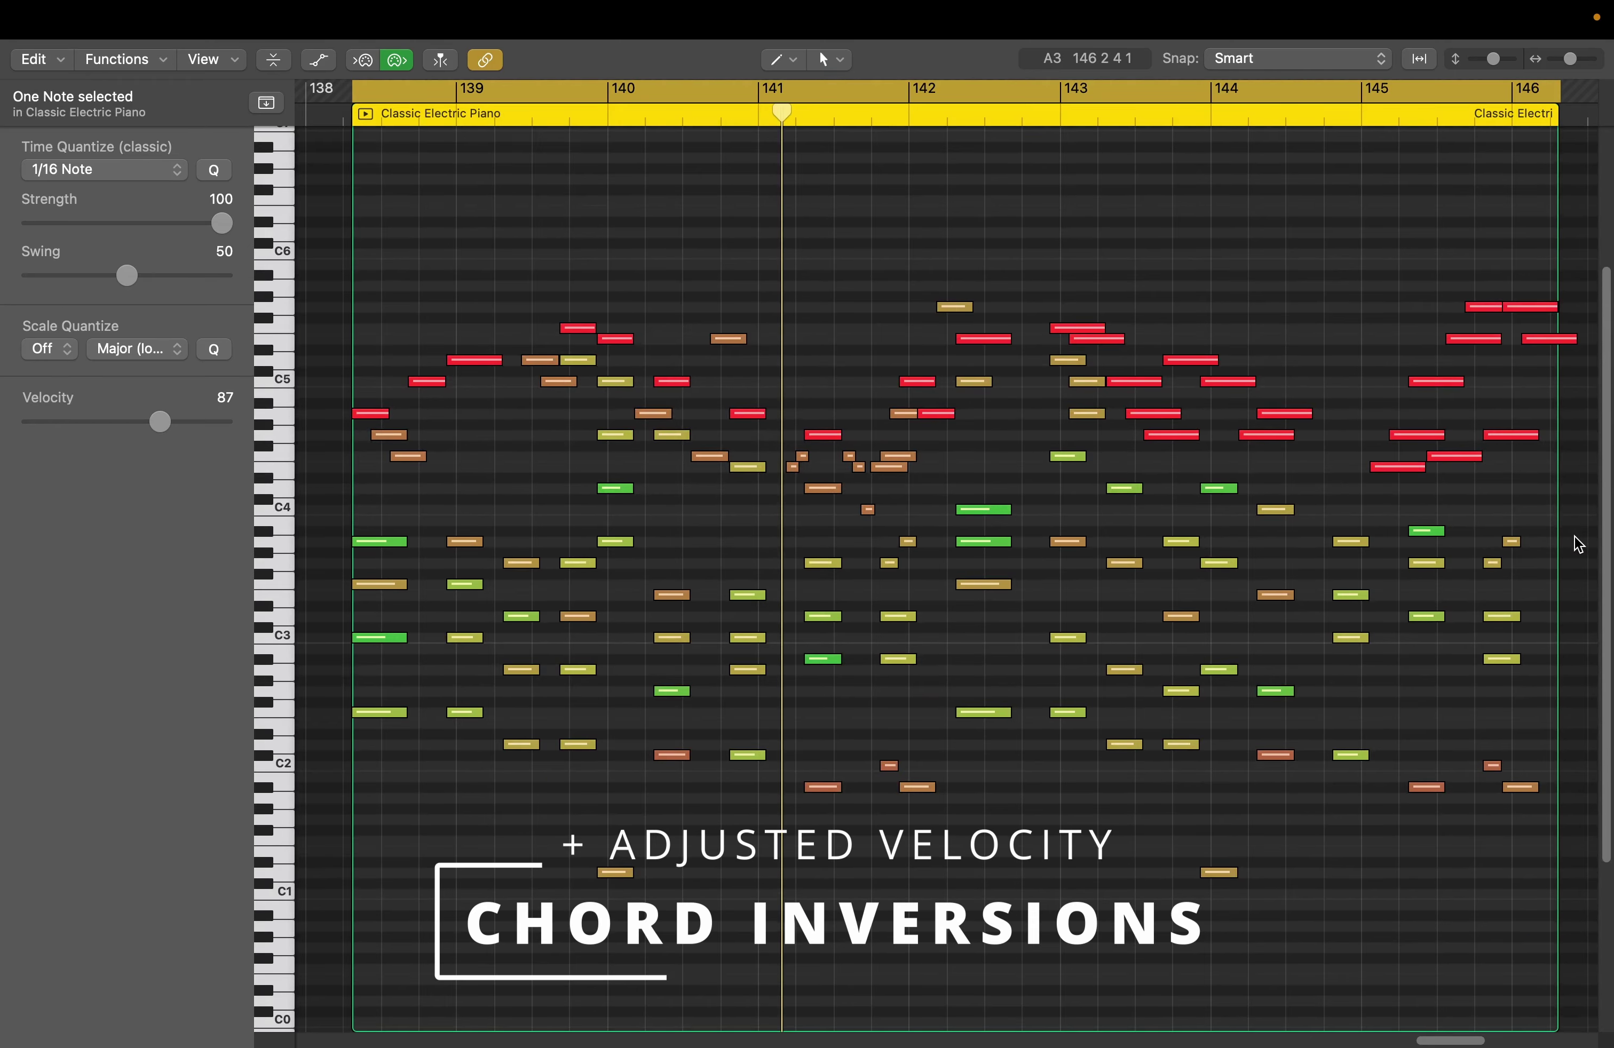
pyautogui.press('space')
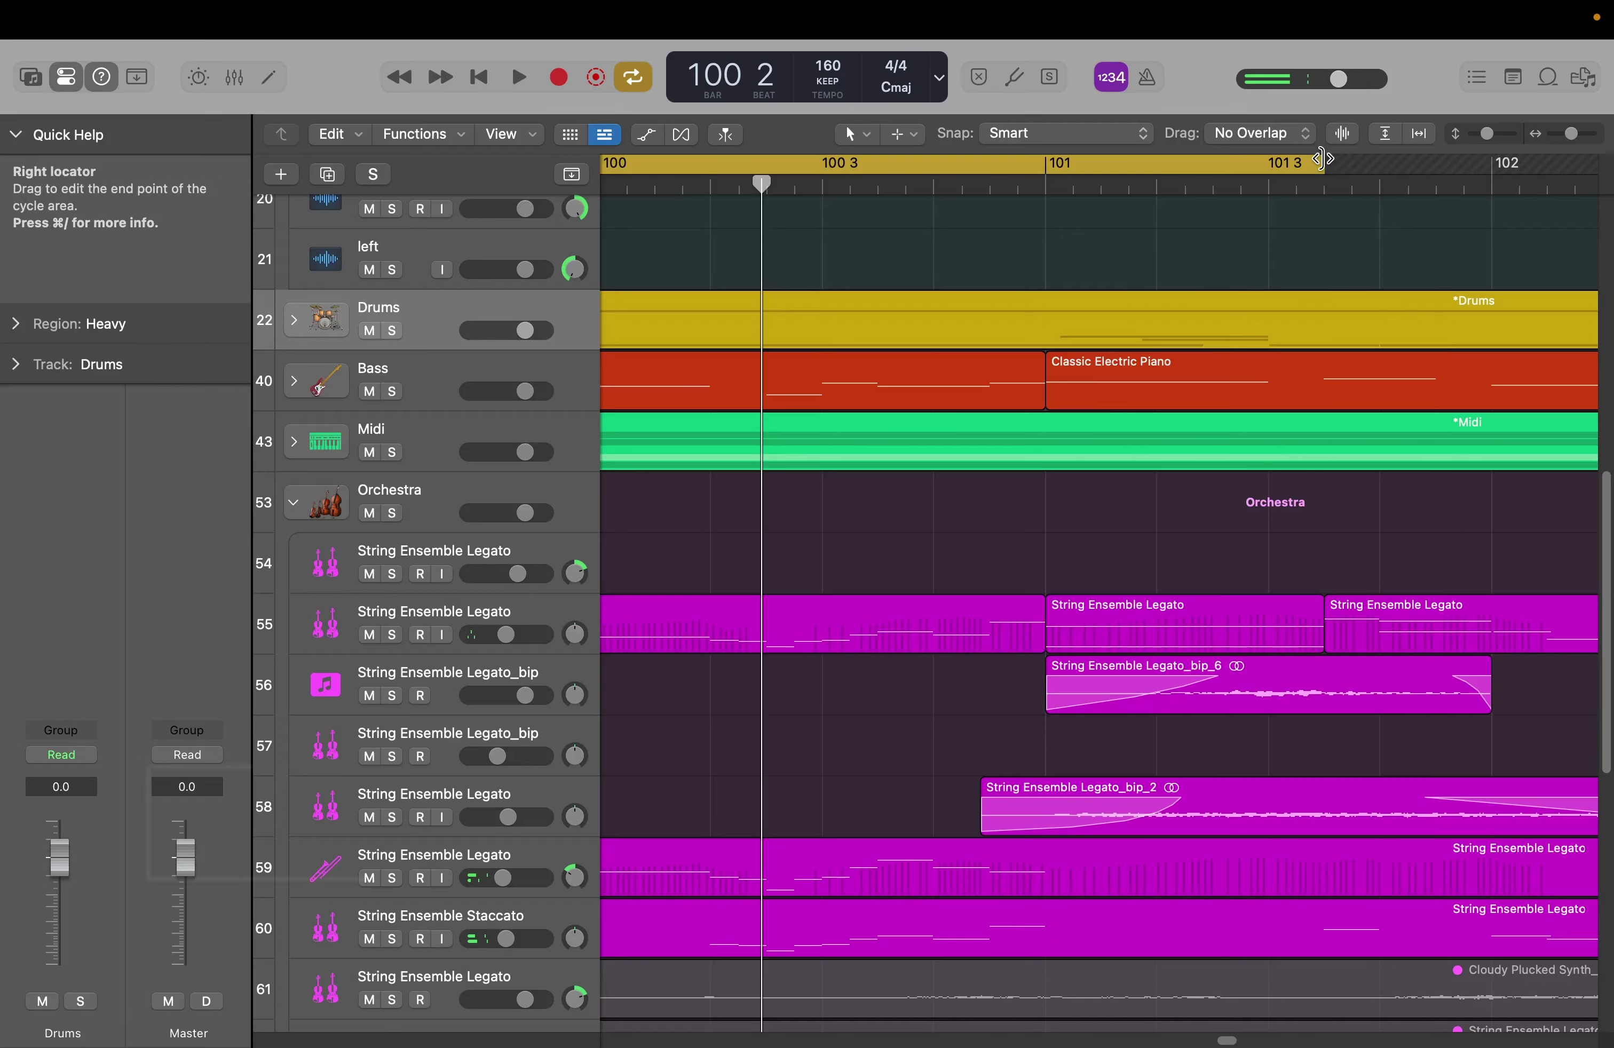
# Step: Extend the cycle range to bar 102 and play the string ensemble and brass section from bar 100
pyautogui.moveTo(1322, 159); pyautogui.dragTo(1495, 161)
pyautogui.hscroll(-2, 1466, 472)
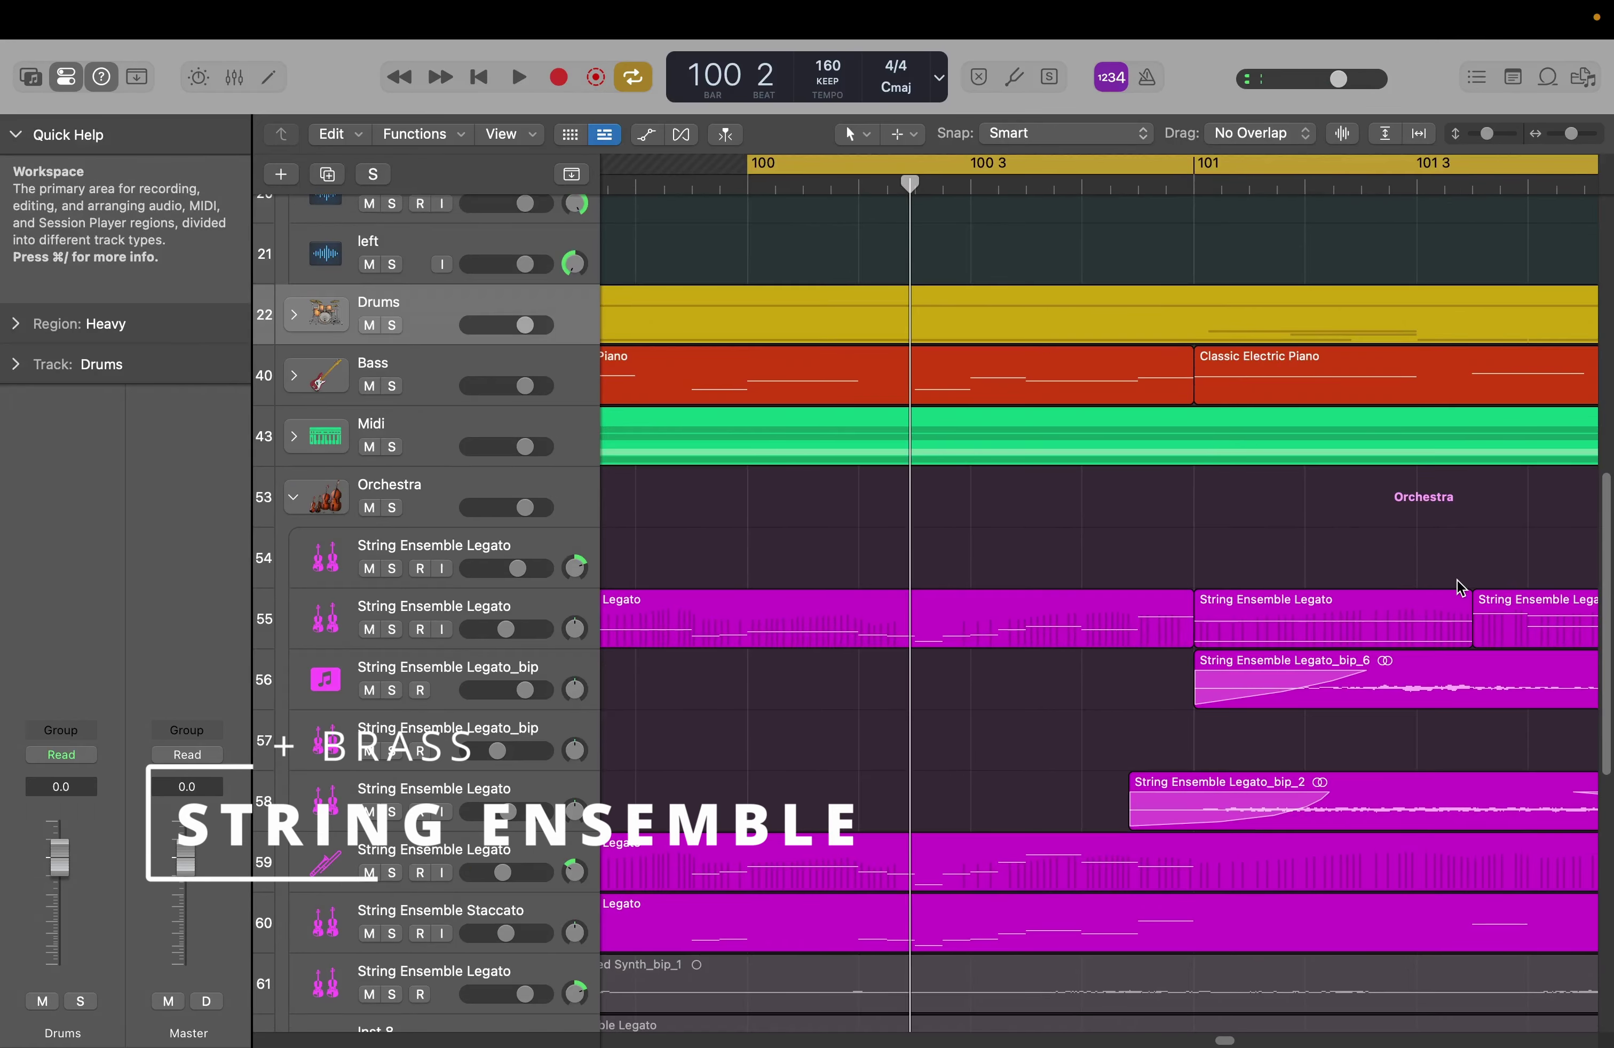
pyautogui.press('space')
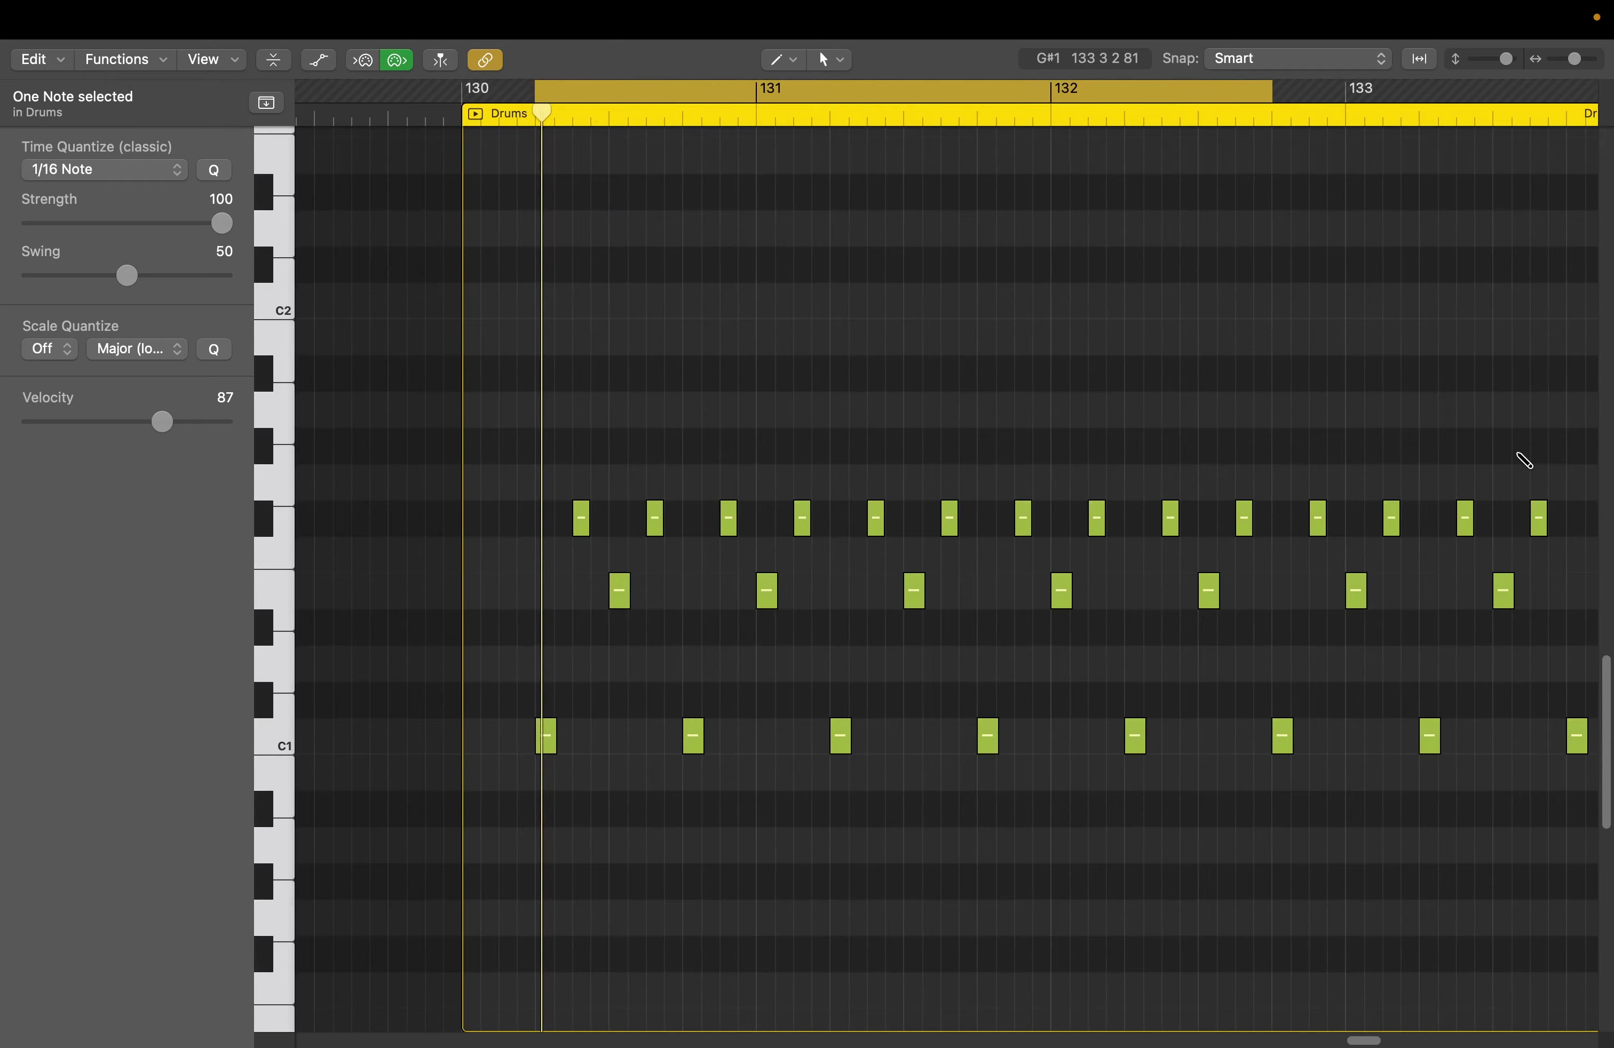
# Step: Play the simple Drums pattern from bar 130 and examine the Heavy drum region's notes from bar 97 in the Piano Roll
pyautogui.press('super+Down')
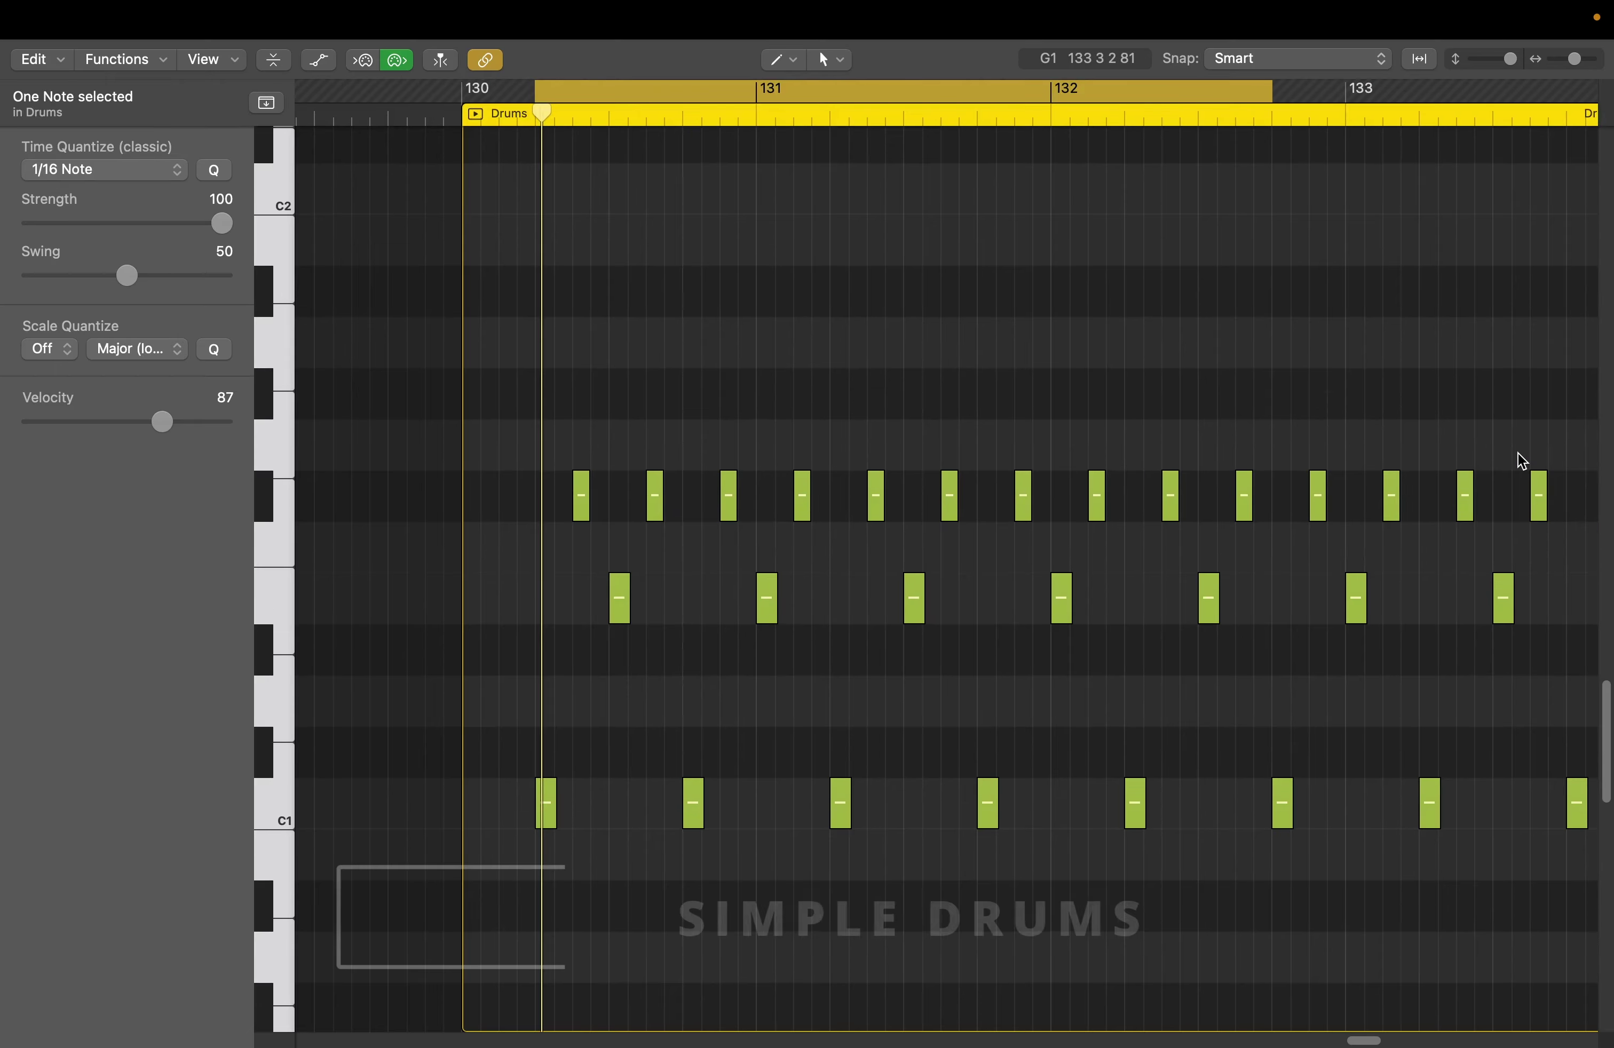
pyautogui.press('space')
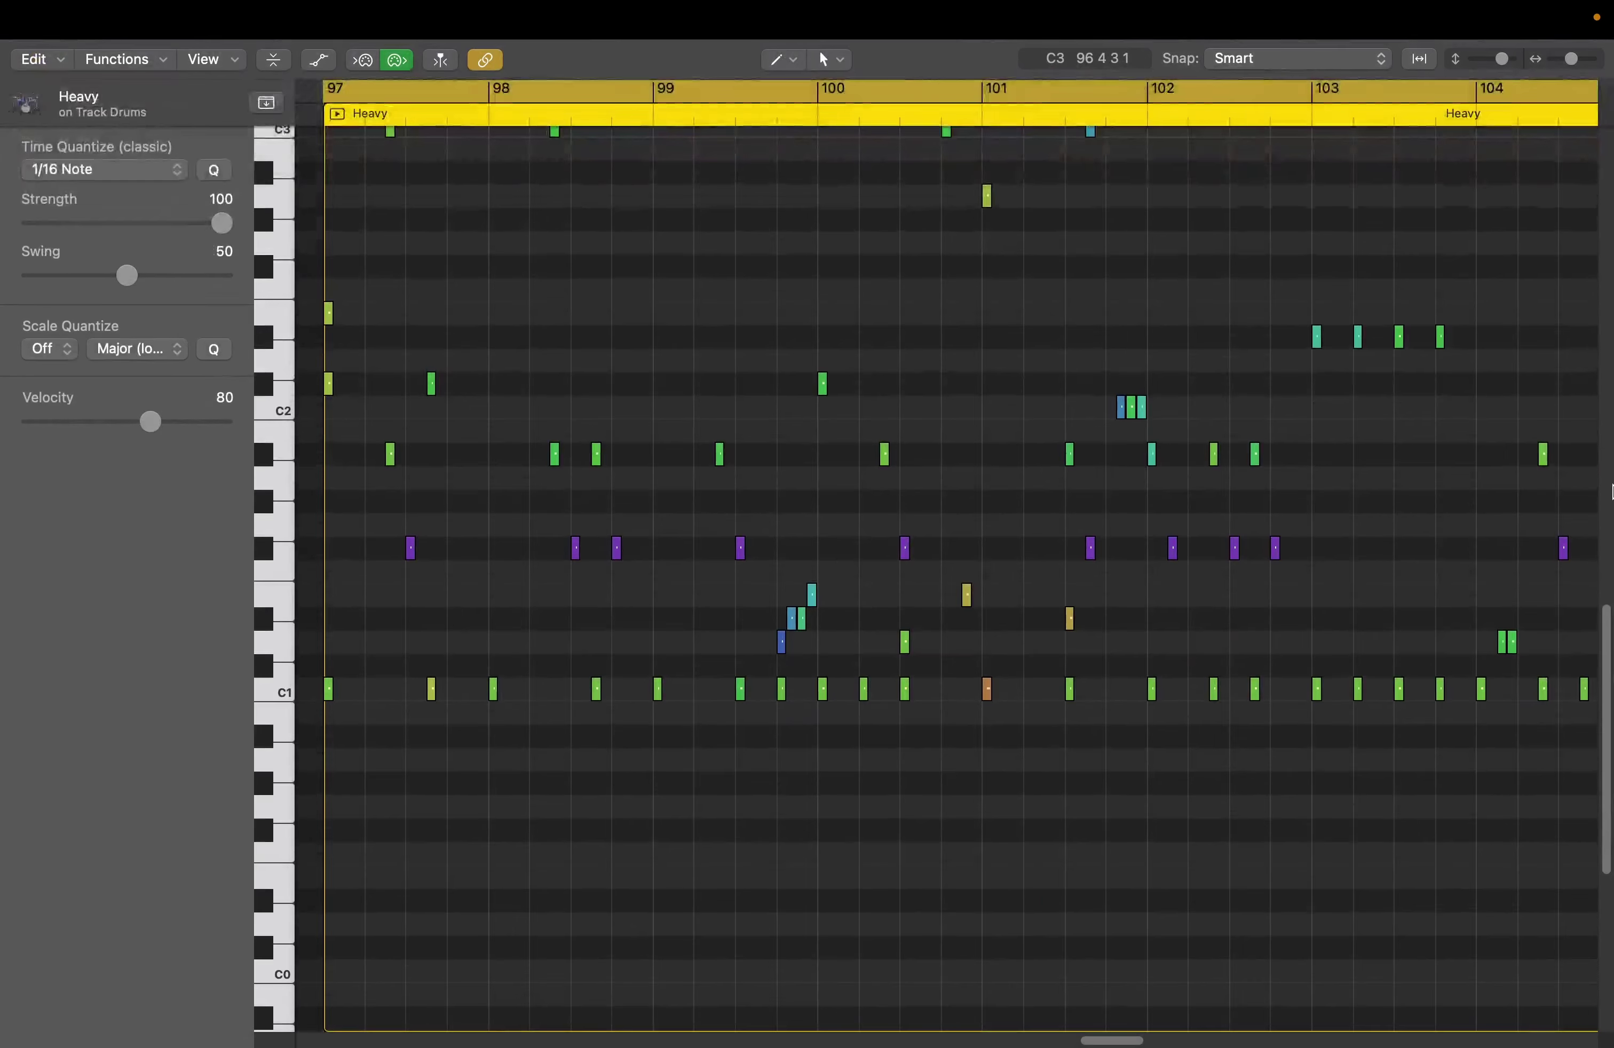
pyautogui.scroll(4, 1609, 491)
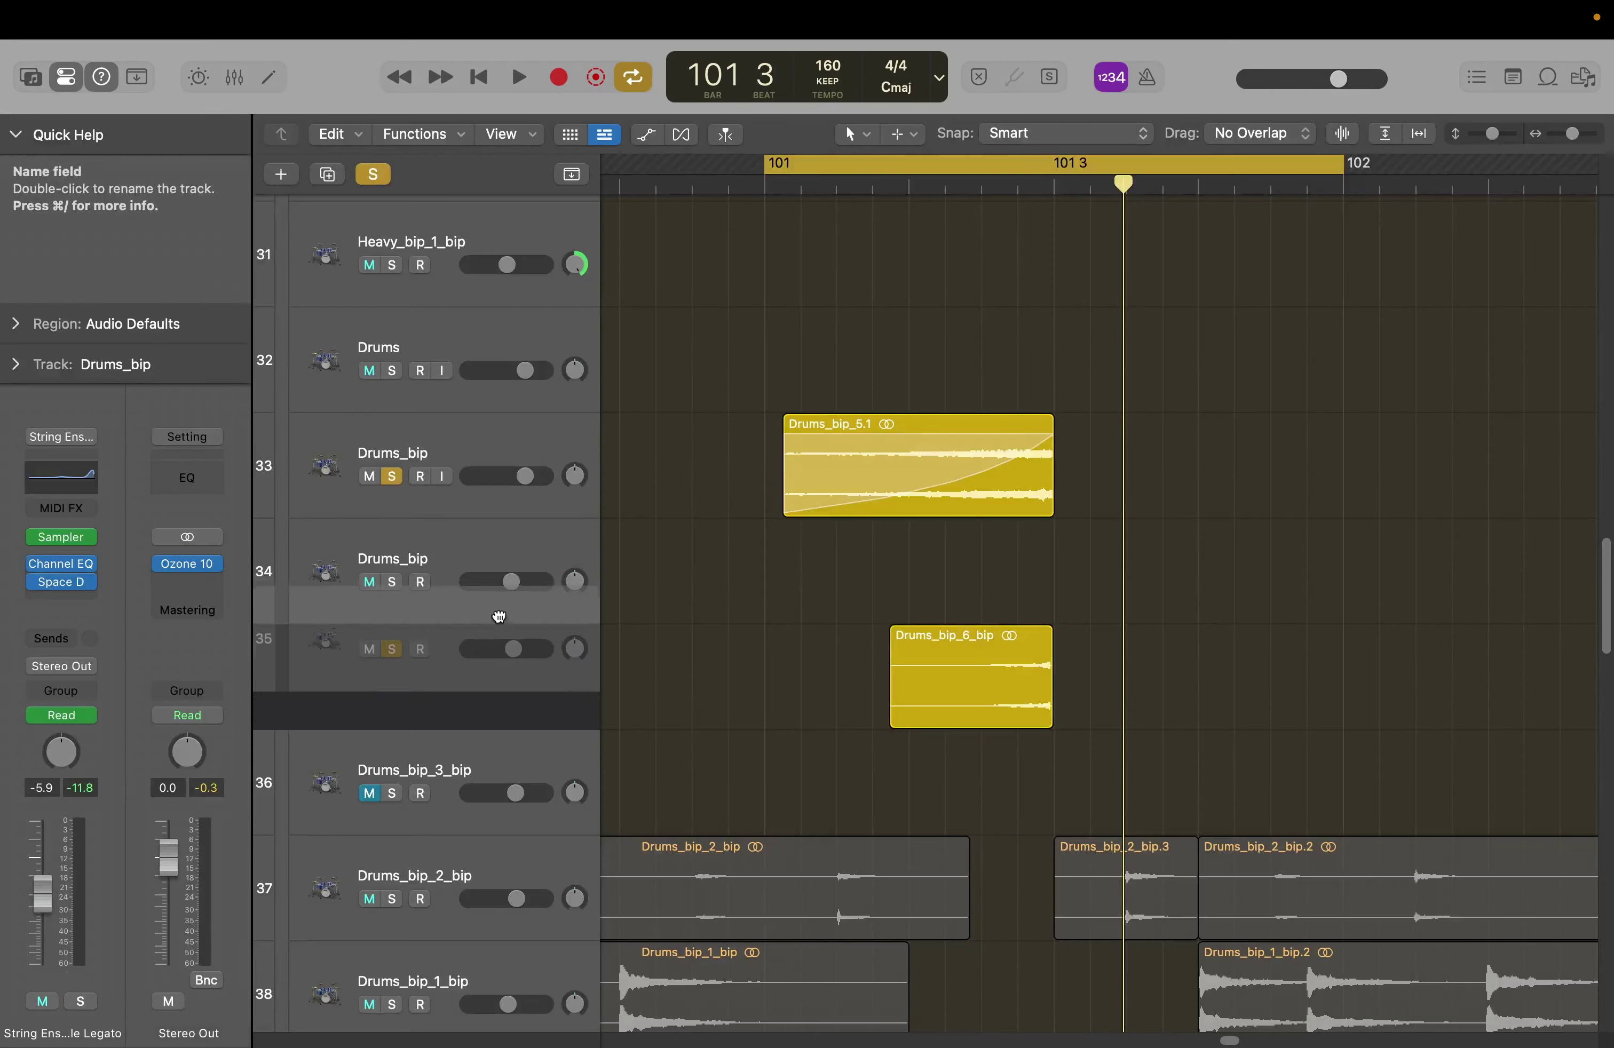
# Step: Move the Drums_bip track containing the Drums_bip_6_bip region up one place, directly below the Drums_bip_5.1 track
pyautogui.moveTo(500, 613); pyautogui.dragTo(504, 562)
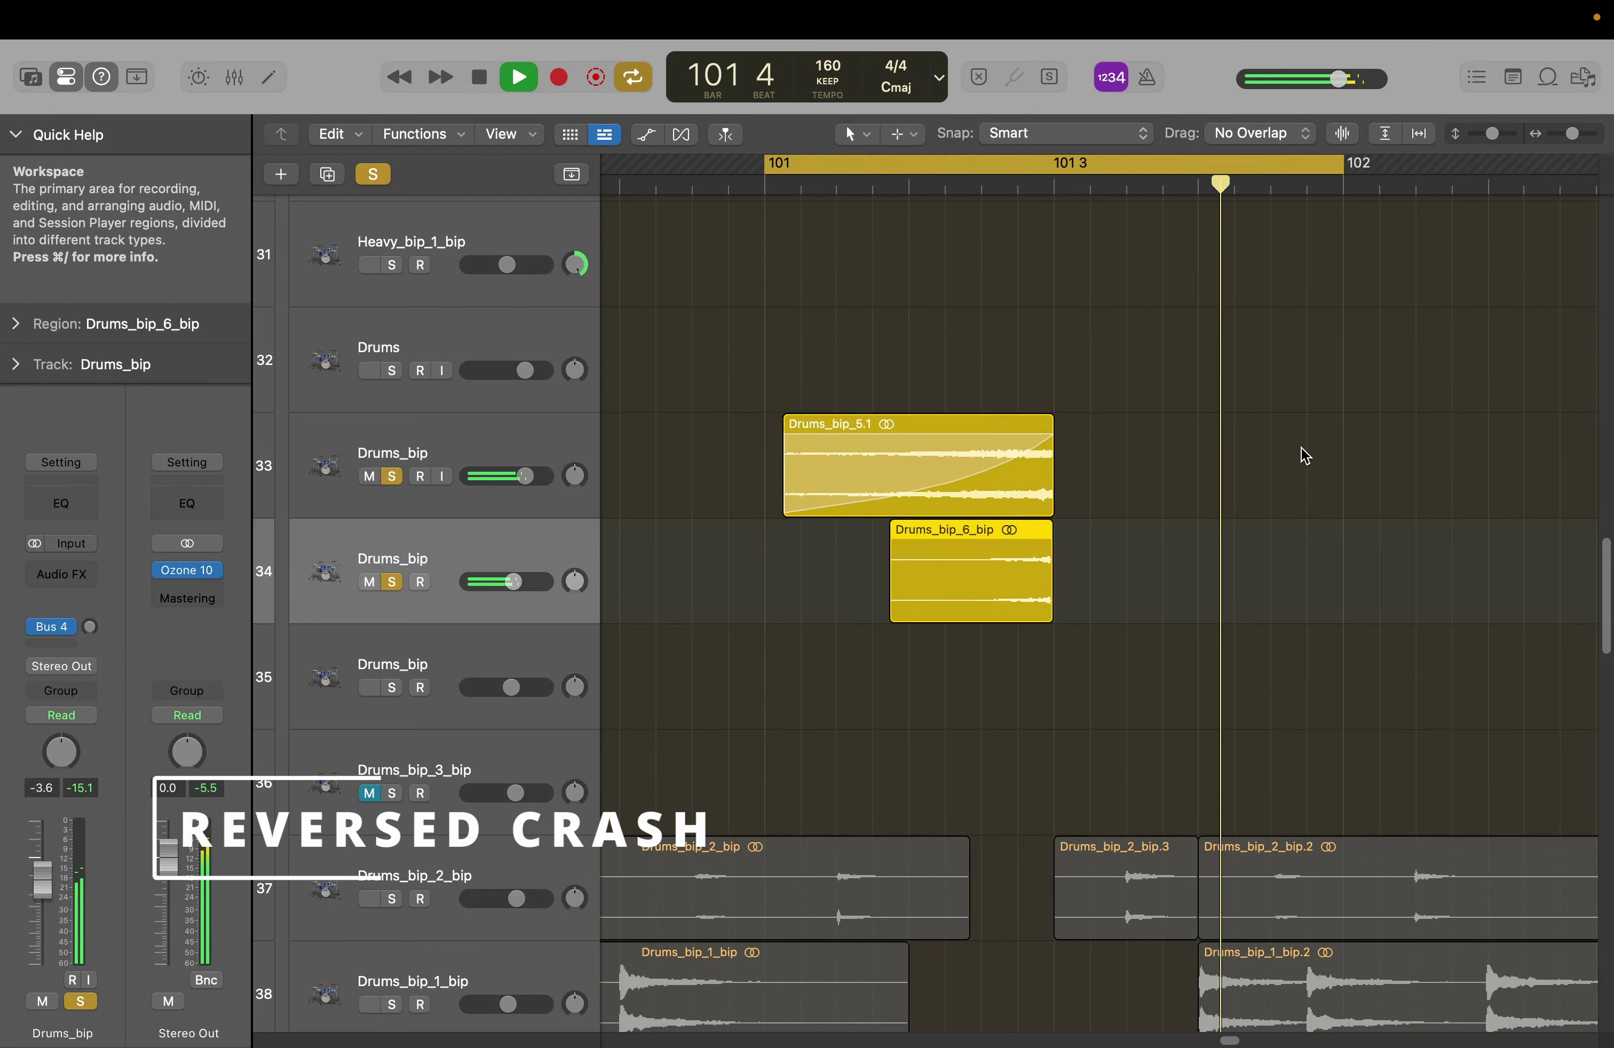